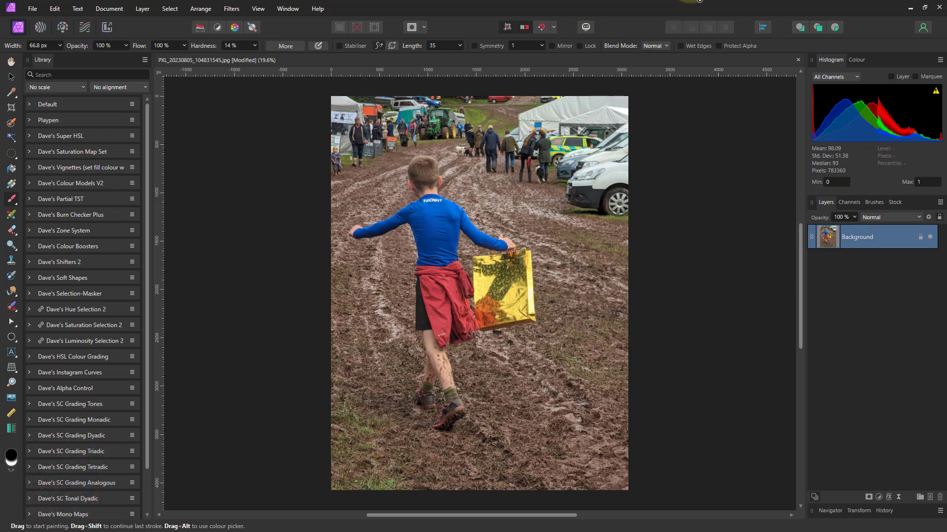
Step: Switch to the browser showing the InAffinity channel's Saturation Mask video results
{"action": "key", "text": "alt+Tab"}
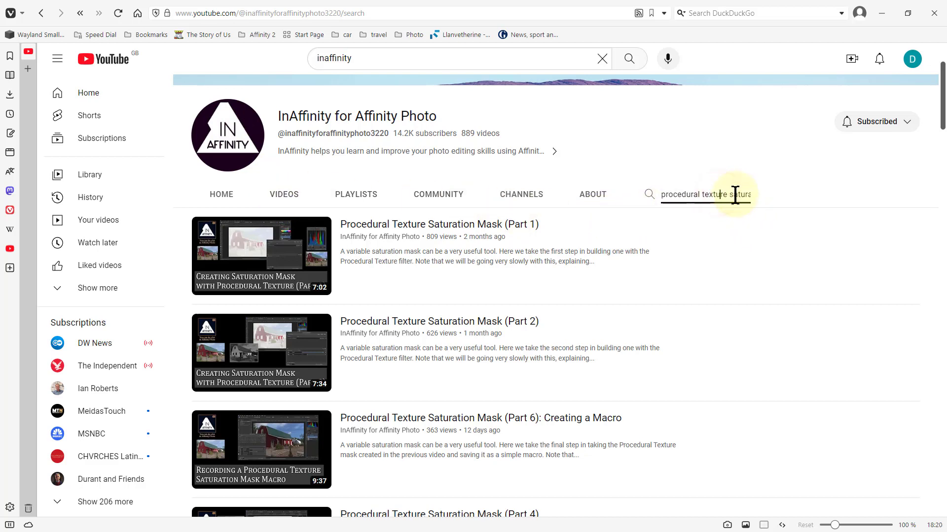
Step: Close the YouTube channel search, return to the channel home, and minimise the browser
{"action": "key", "text": "Escape"}
{"action": "left_click", "coordinate": [702, 202]}
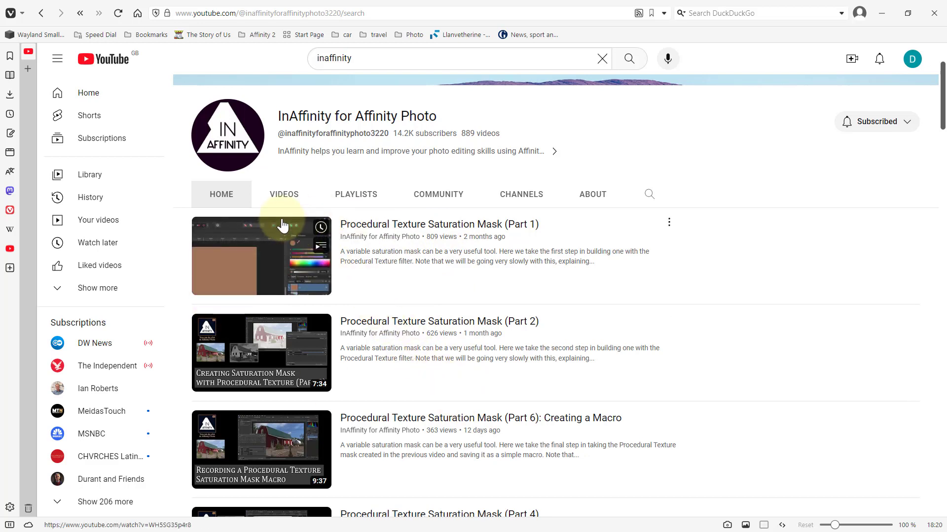
{"action": "left_click", "coordinate": [882, 13]}
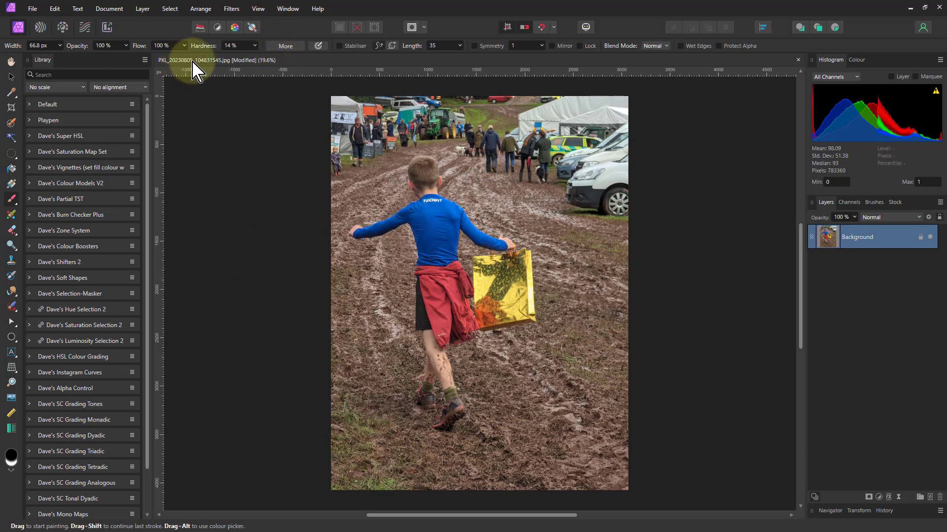
Step: Find the macro Library panel and expand the Dave's Saturation Masks (PT) group
{"action": "left_click", "coordinate": [288, 10]}
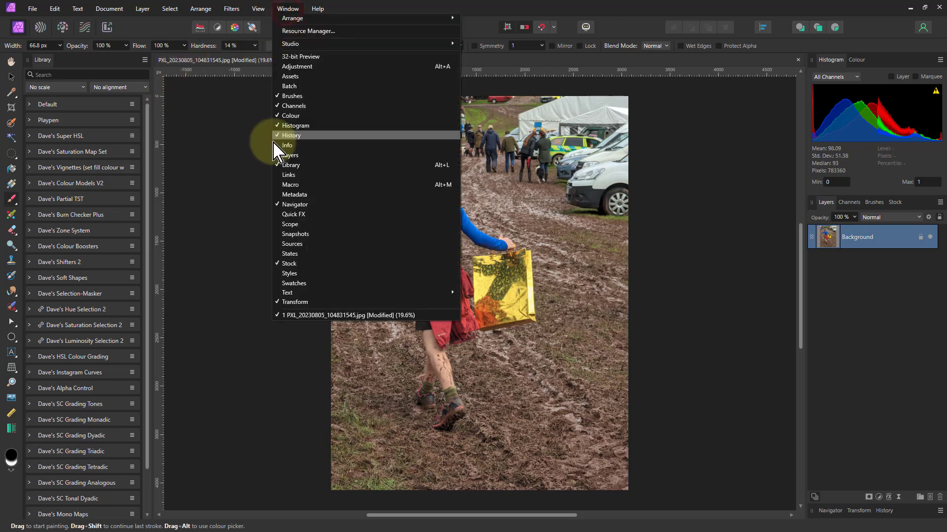
{"action": "left_click", "coordinate": [145, 61]}
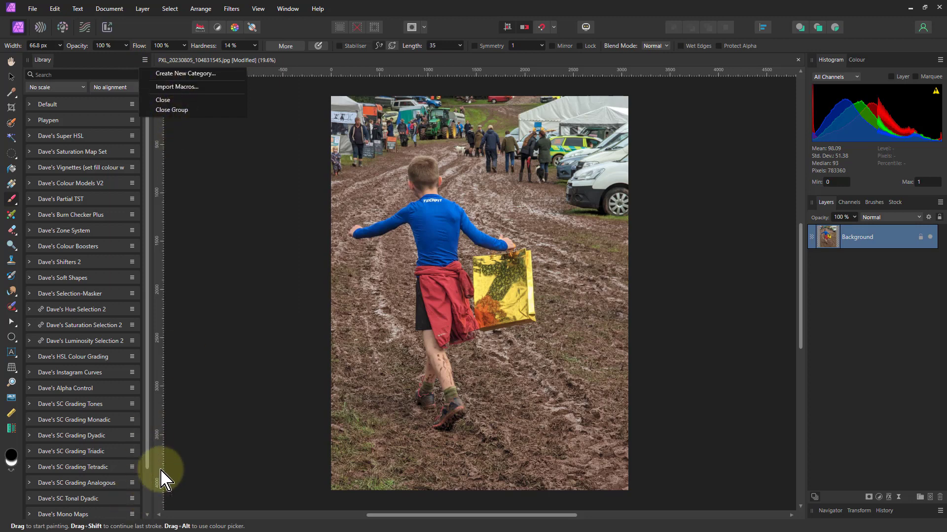
{"action": "left_click", "coordinate": [148, 407]}
{"action": "scroll", "coordinate": [152, 444], "scroll_direction": "down", "scroll_amount": 2}
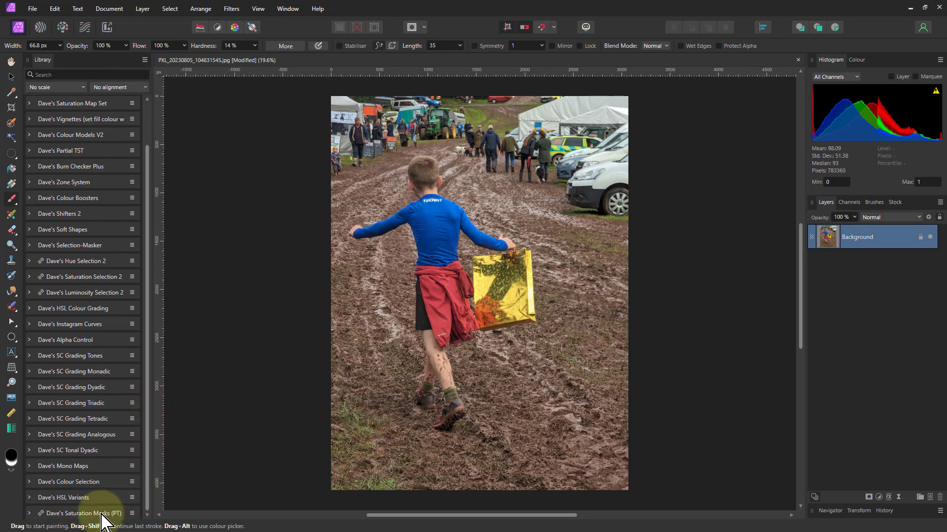
{"action": "left_click", "coordinate": [28, 513]}
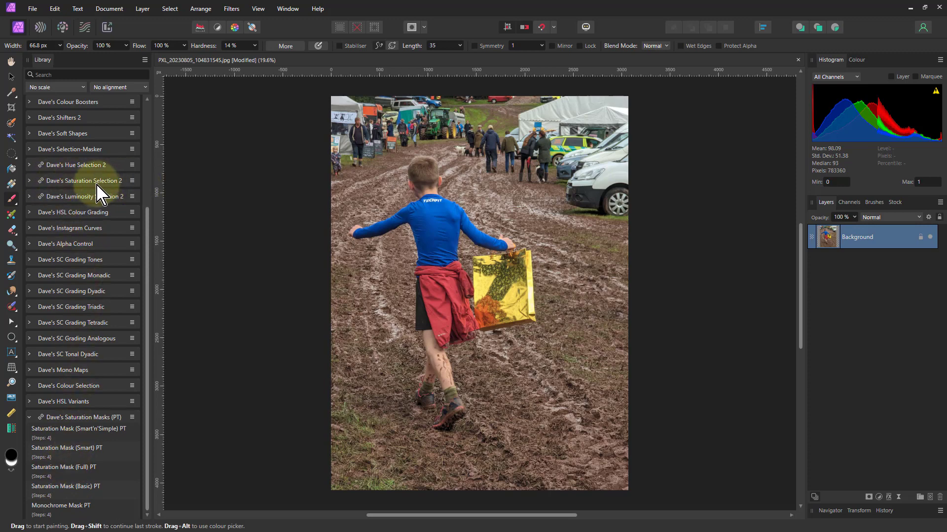
Step: Apply the Saturation Mask (Basic) PT macro and open its Live Procedural Texture settings
{"action": "left_click", "coordinate": [64, 487]}
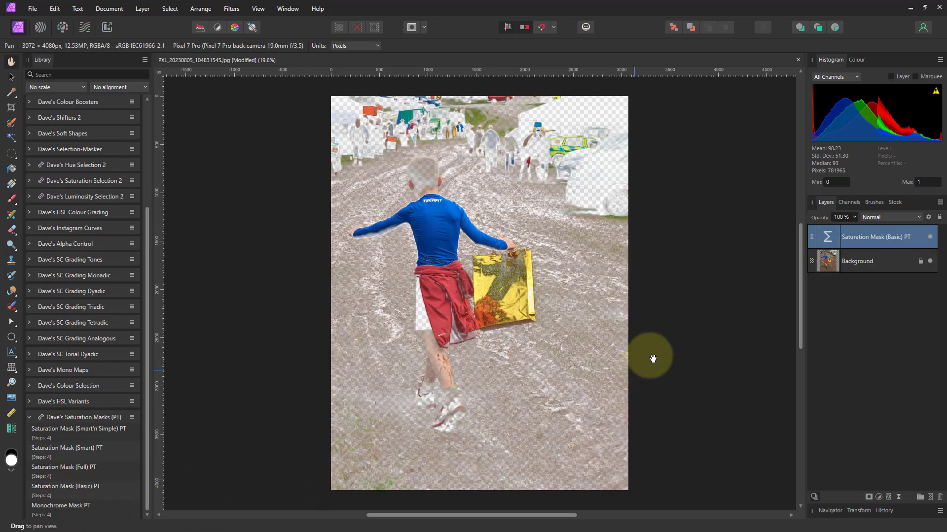
{"action": "double_click", "coordinate": [830, 239]}
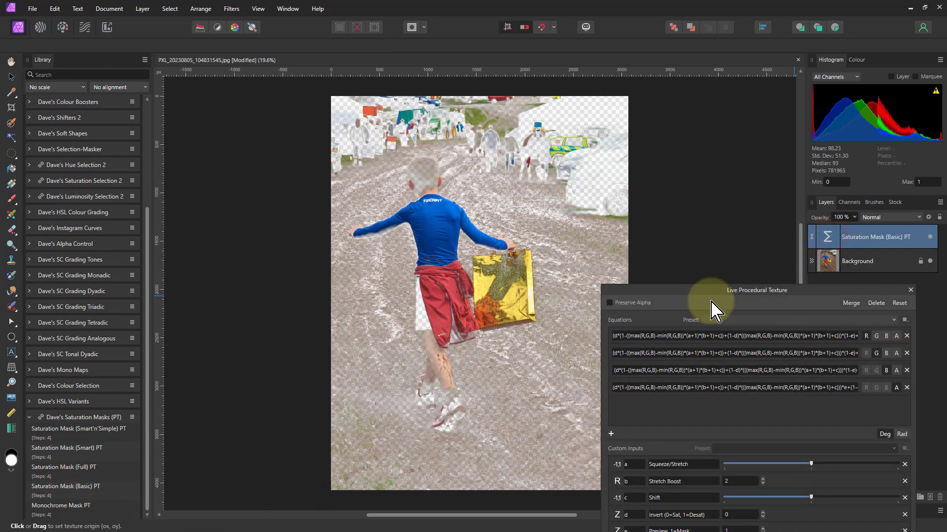
{"action": "left_click_drag", "start_coordinate": [713, 296], "coordinate": [697, 242]}
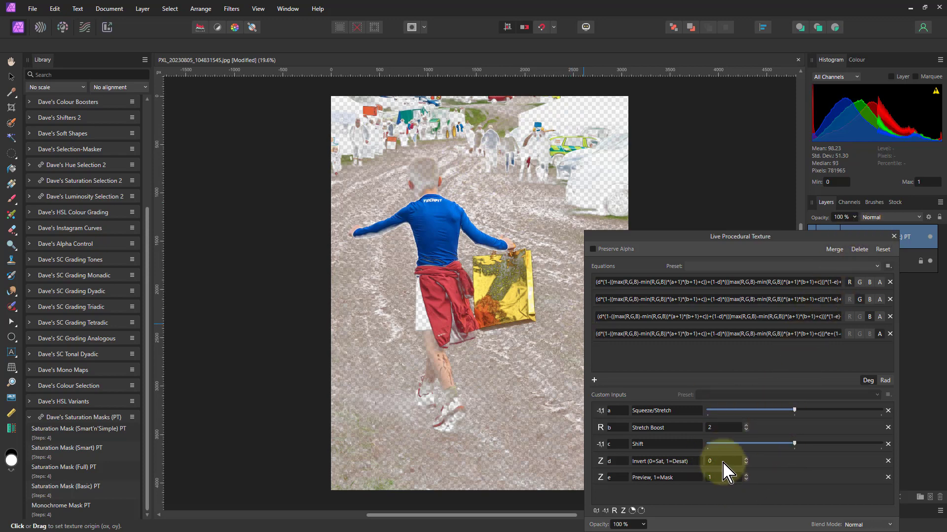
Step: Toggle Invert to 1 and back to 0, then set Preview to 0 for a greyscale mask
{"action": "left_click", "coordinate": [746, 460]}
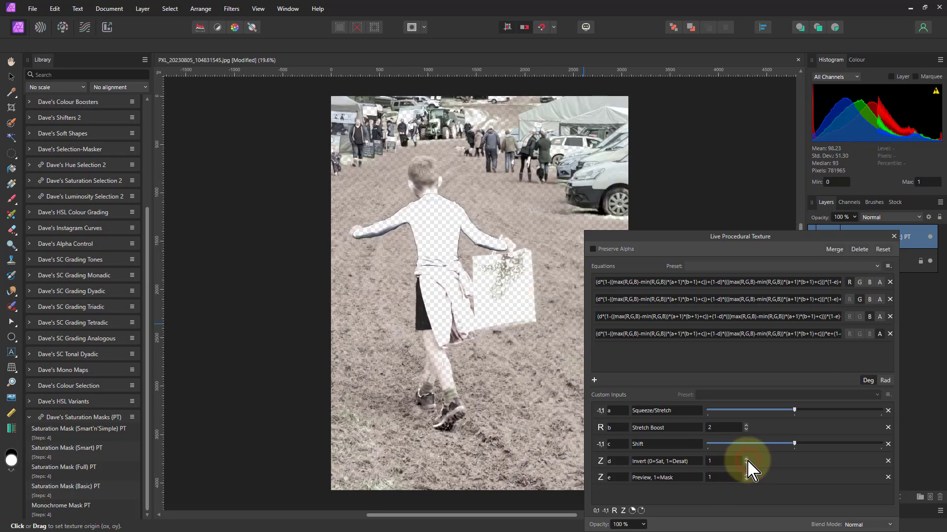
{"action": "left_click", "coordinate": [746, 464]}
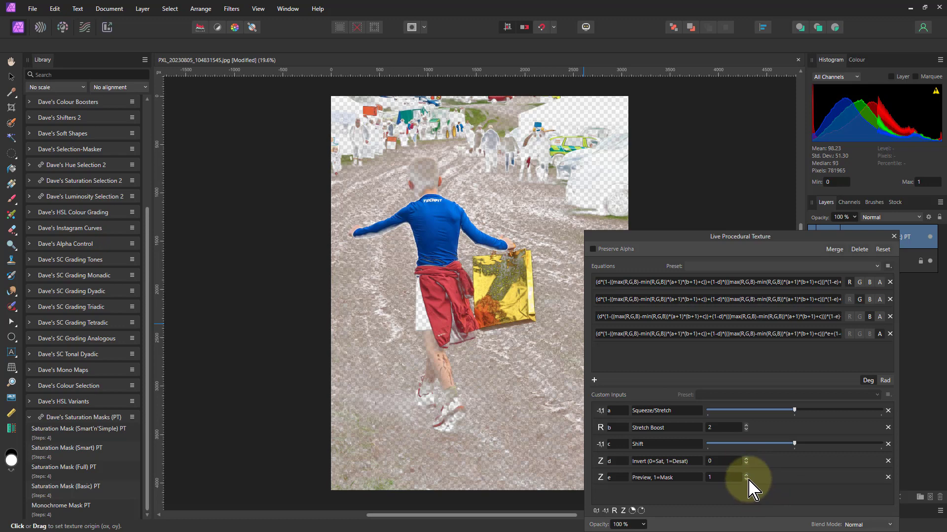
{"action": "left_click", "coordinate": [746, 480]}
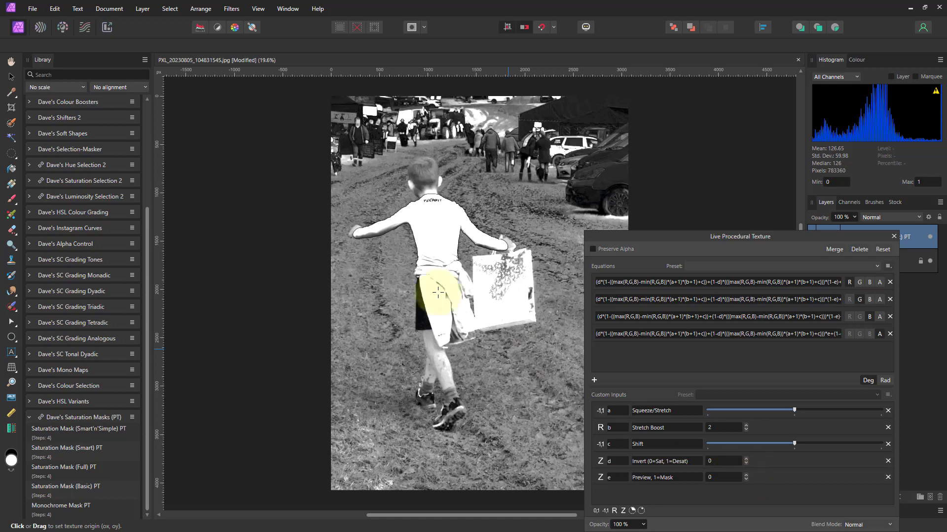
Step: Max out Squeeze/Stretch, set Stretch Boost to 3 and lower Shift for a high-contrast mask
{"action": "left_click", "coordinate": [143, 8]}
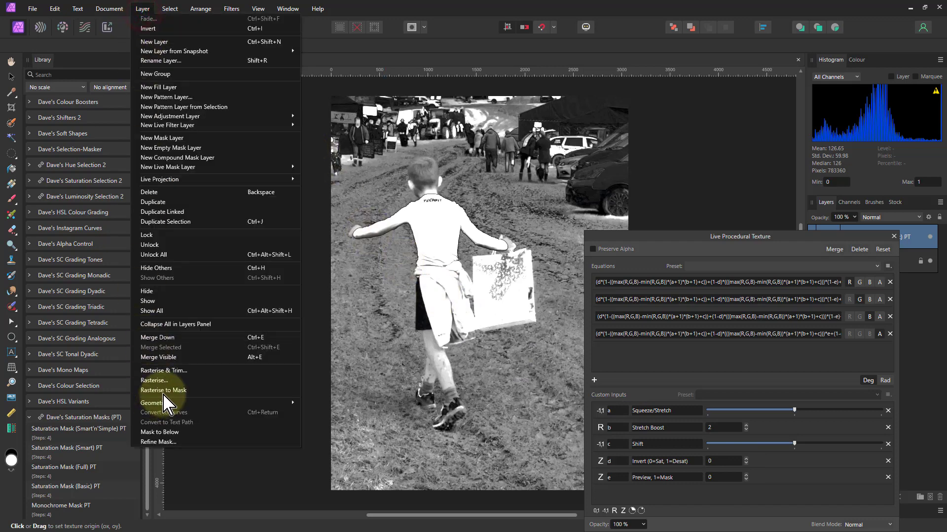
{"action": "left_click", "coordinate": [806, 491]}
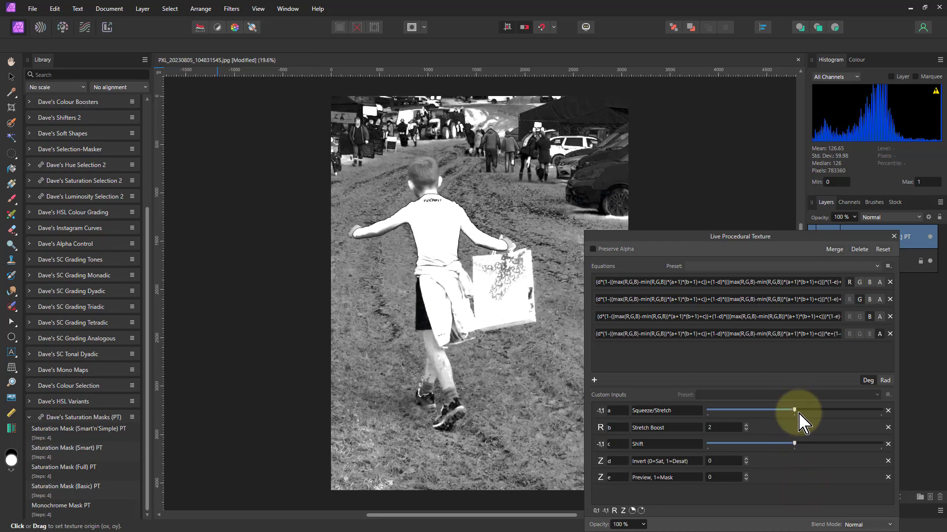
{"action": "left_click_drag", "start_coordinate": [797, 412], "coordinate": [880, 416]}
{"action": "left_click", "coordinate": [746, 429]}
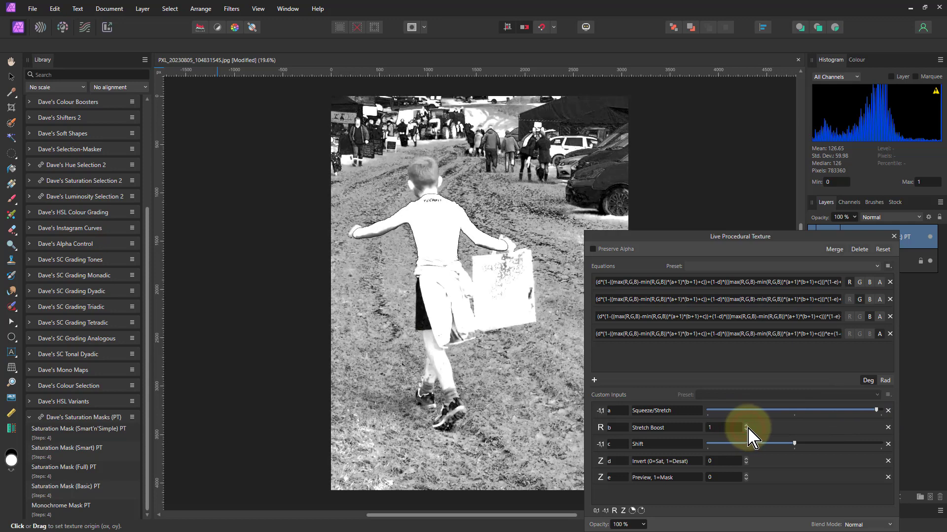
{"action": "left_click", "coordinate": [747, 427]}
{"action": "left_click", "coordinate": [747, 427]}
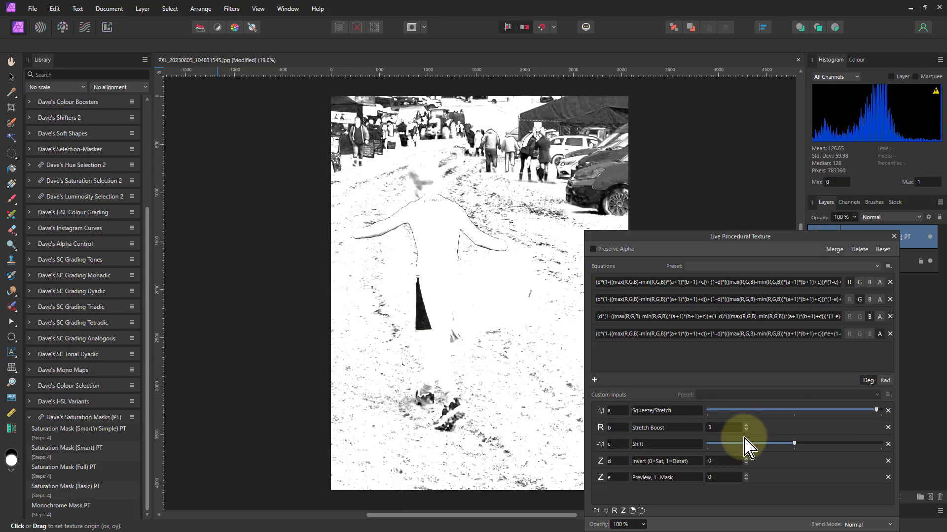
{"action": "left_click_drag", "start_coordinate": [794, 444], "coordinate": [742, 446]}
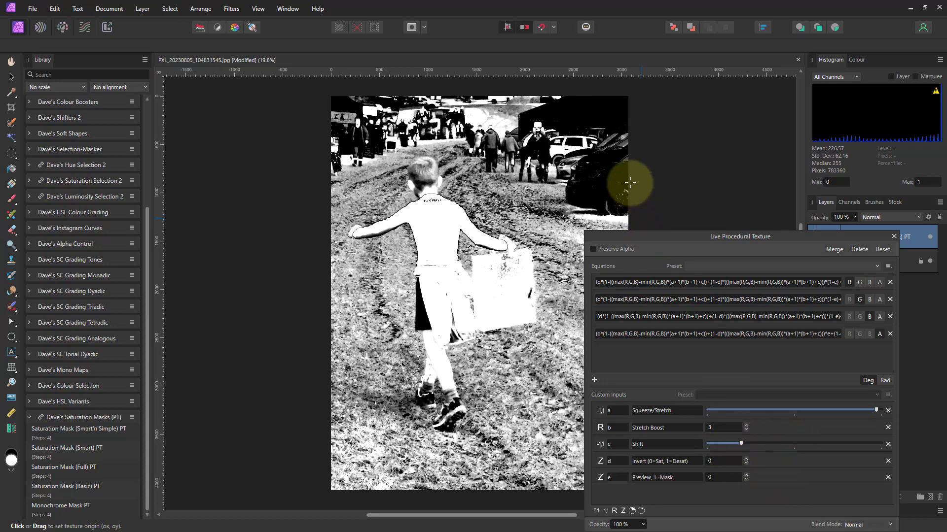
Step: Delete the Basic mask layer and apply the Saturation Mask (Smart'n'Simple) PT macro
{"action": "left_click", "coordinate": [860, 250]}
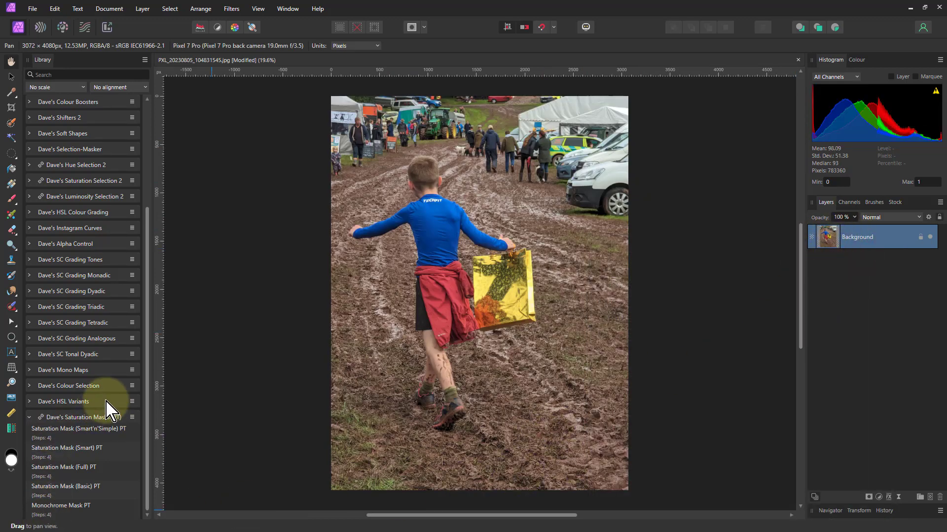
{"action": "scroll", "coordinate": [93, 434], "scroll_direction": "up", "scroll_amount": 1}
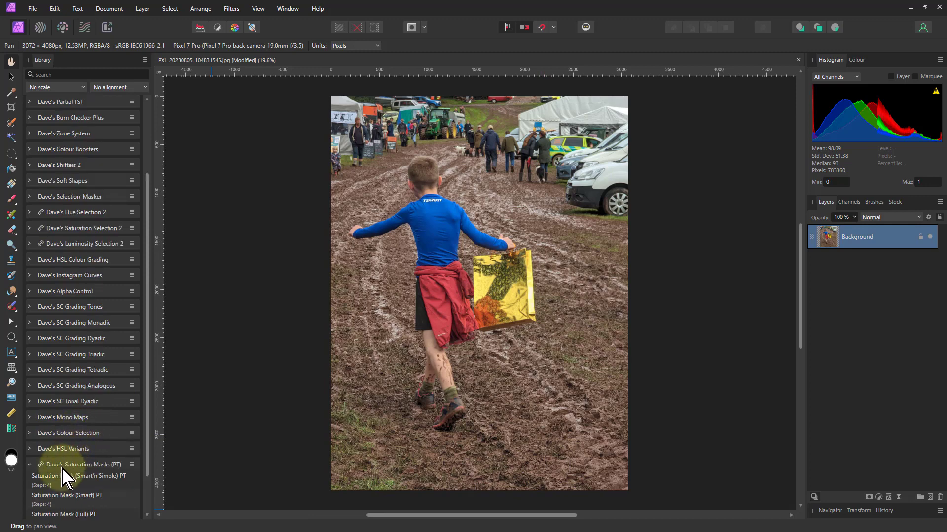
{"action": "scroll", "coordinate": [65, 485], "scroll_direction": "down", "scroll_amount": 1}
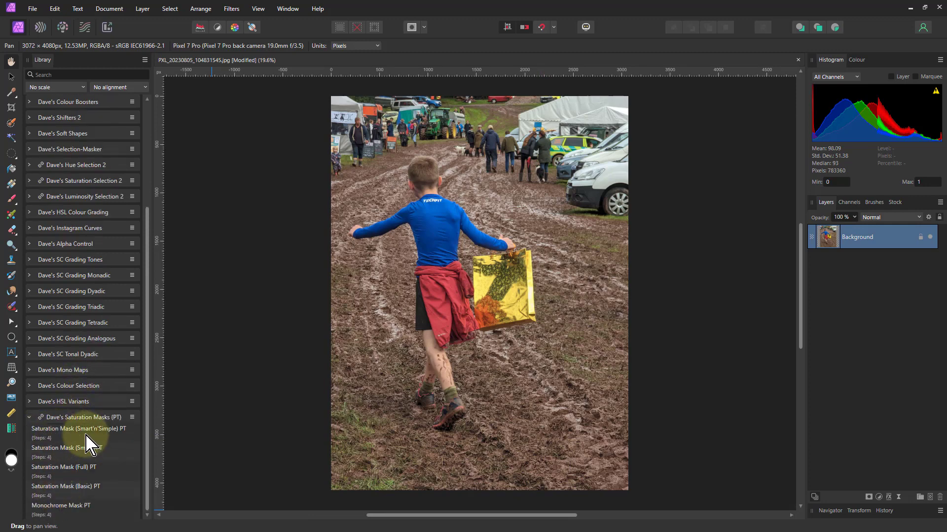
{"action": "left_click", "coordinate": [73, 434]}
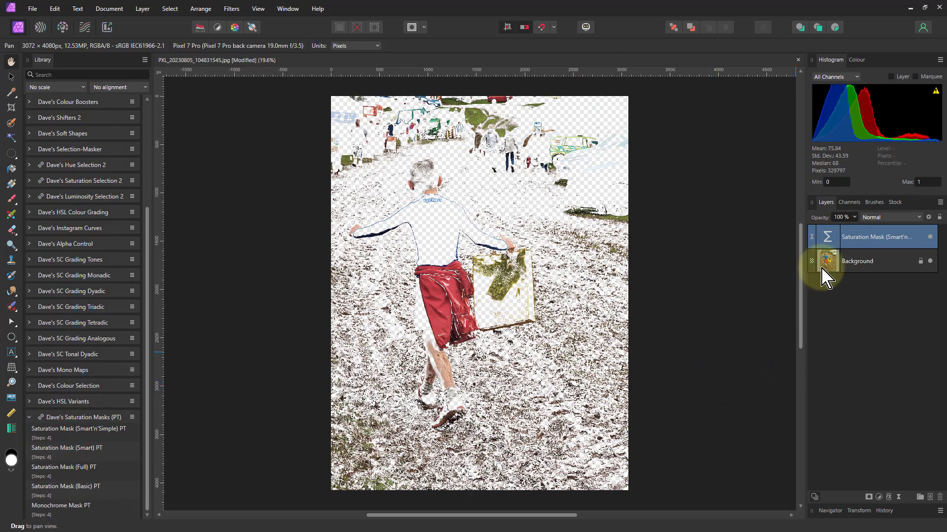
{"action": "double_click", "coordinate": [833, 238]}
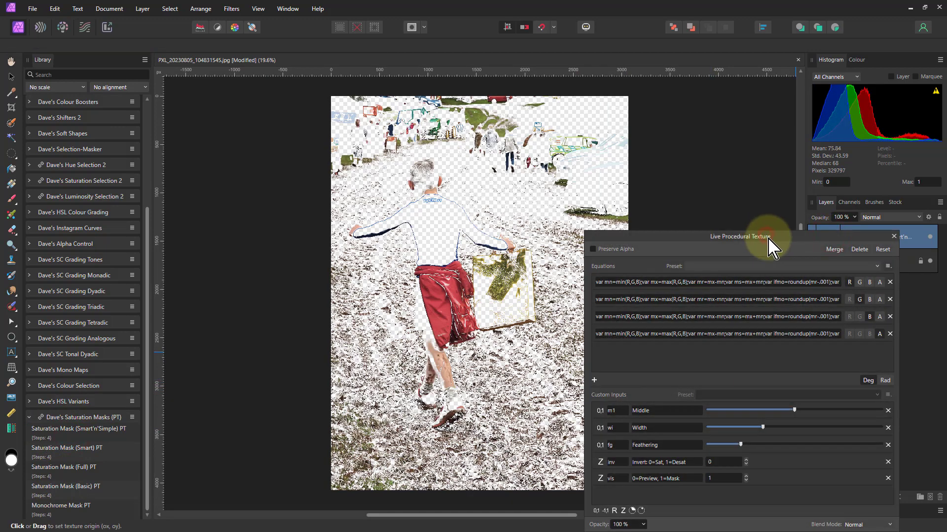
{"action": "left_click_drag", "start_coordinate": [772, 245], "coordinate": [768, 268]}
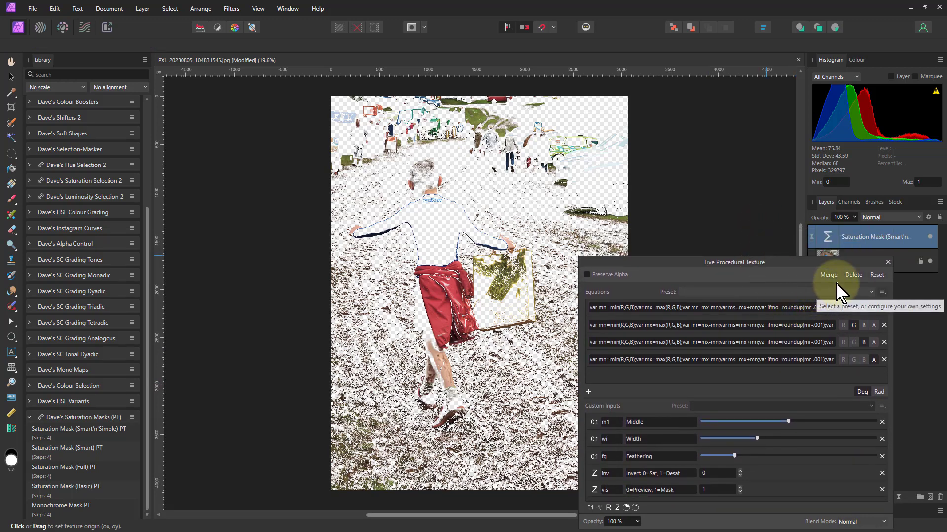
{"action": "left_click", "coordinate": [872, 325]}
{"action": "left_click", "coordinate": [755, 446]}
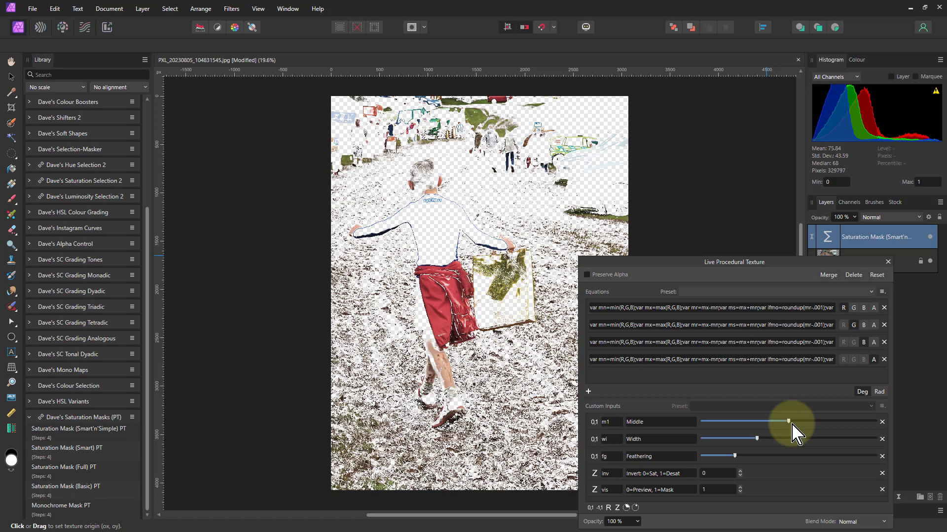
Step: Push Middle to maximum and widen Width so mainly the blue shirt and yellow bag show
{"action": "left_click_drag", "start_coordinate": [789, 423], "coordinate": [705, 429]}
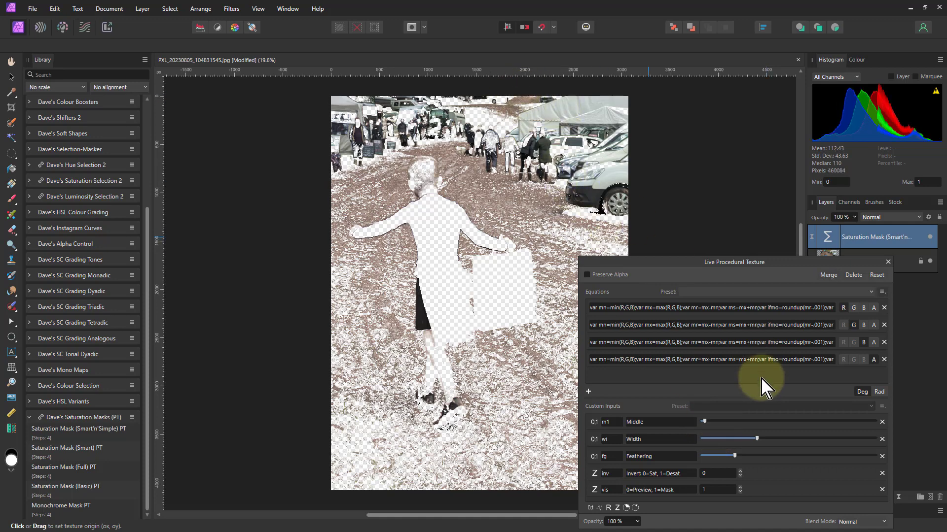
{"action": "left_click_drag", "start_coordinate": [758, 440], "coordinate": [716, 440]}
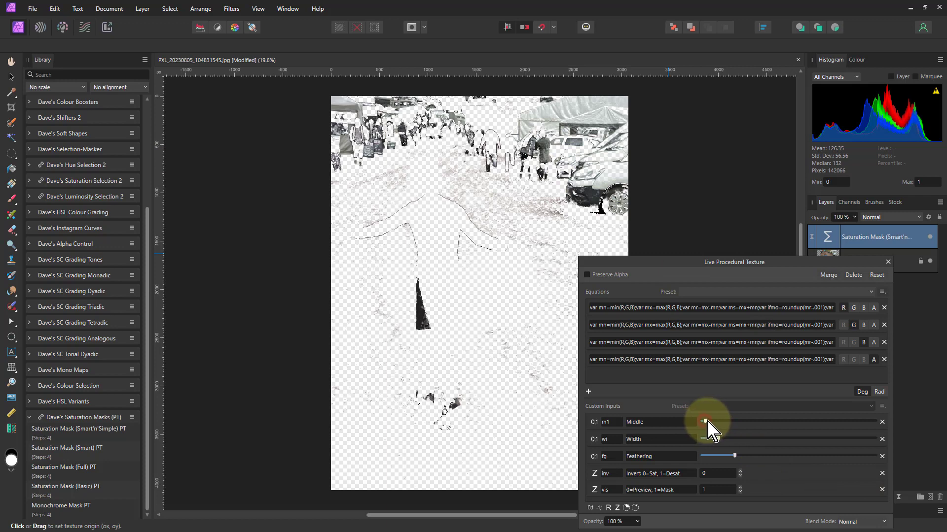
{"action": "left_click_drag", "start_coordinate": [707, 423], "coordinate": [887, 424]}
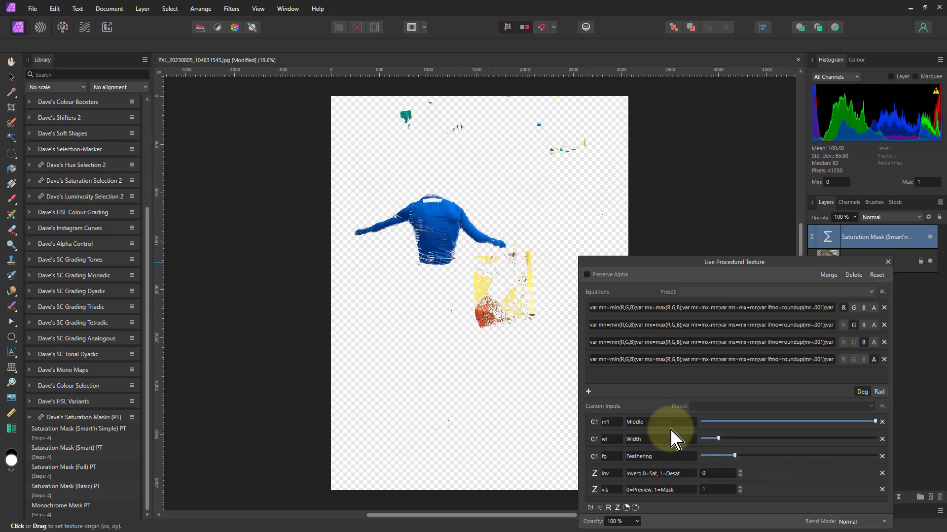
{"action": "left_click_drag", "start_coordinate": [726, 439], "coordinate": [765, 438]}
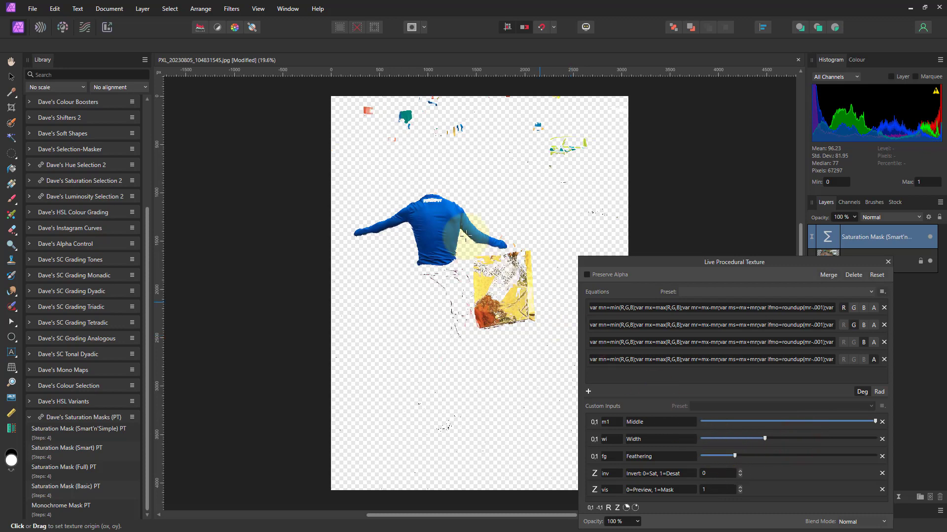
Step: Set the texture origin on the shirt, raise Feathering to about a third, and fit the view
{"action": "left_click", "coordinate": [437, 251]}
{"action": "scroll", "coordinate": [427, 255], "scroll_direction": "up", "scroll_amount": 2}
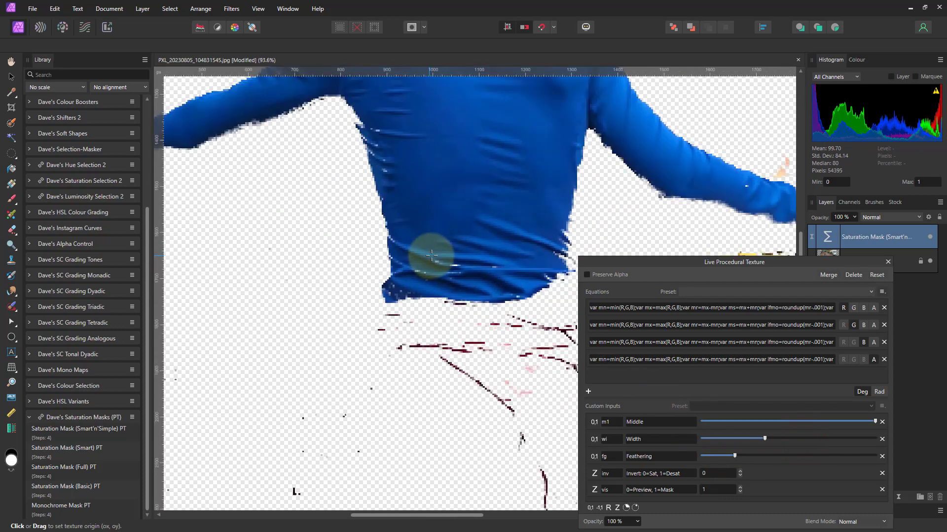
{"action": "scroll", "coordinate": [435, 255], "scroll_direction": "up", "scroll_amount": 4}
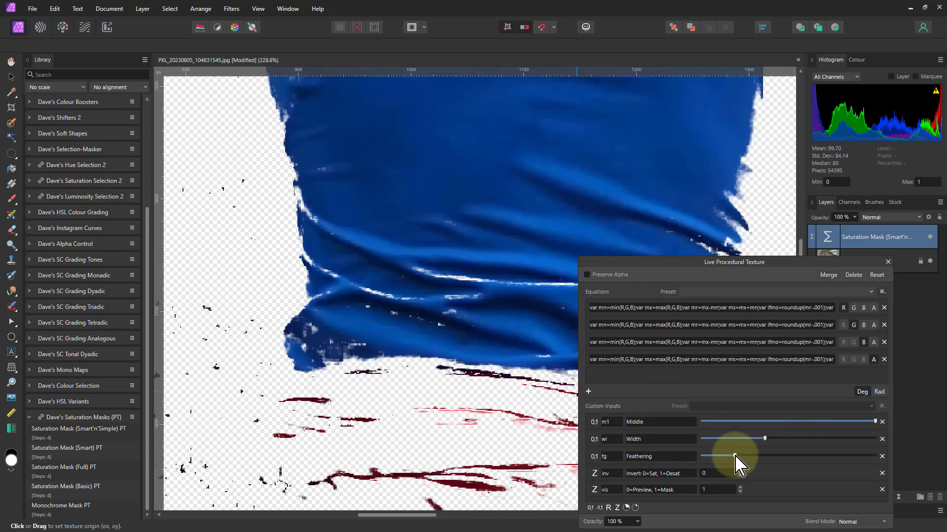
{"action": "left_click_drag", "start_coordinate": [735, 456], "coordinate": [691, 459]}
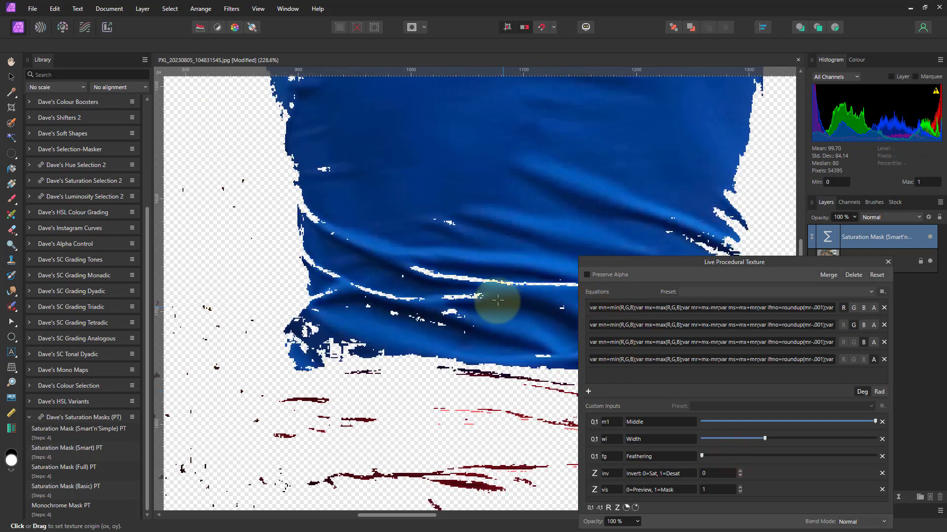
{"action": "scroll", "coordinate": [466, 270], "scroll_direction": "up", "scroll_amount": 3}
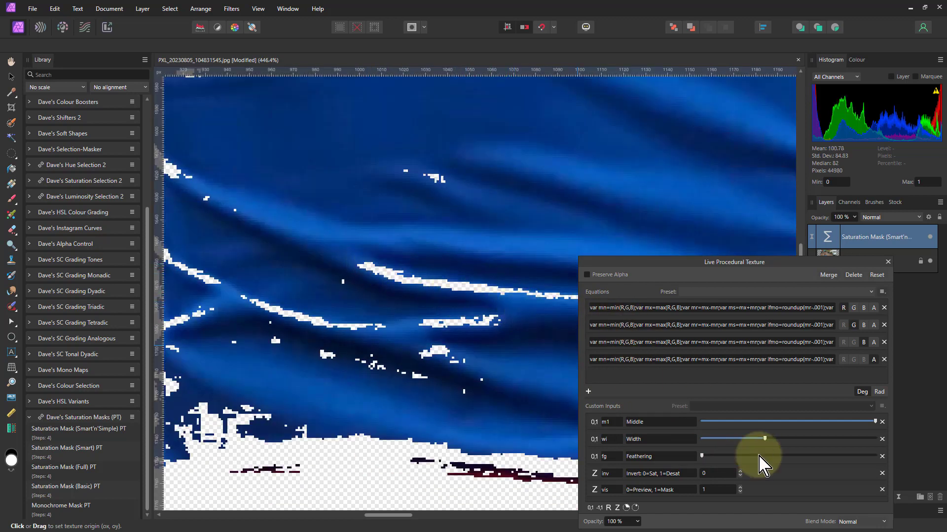
{"action": "left_click_drag", "start_coordinate": [703, 456], "coordinate": [757, 457]}
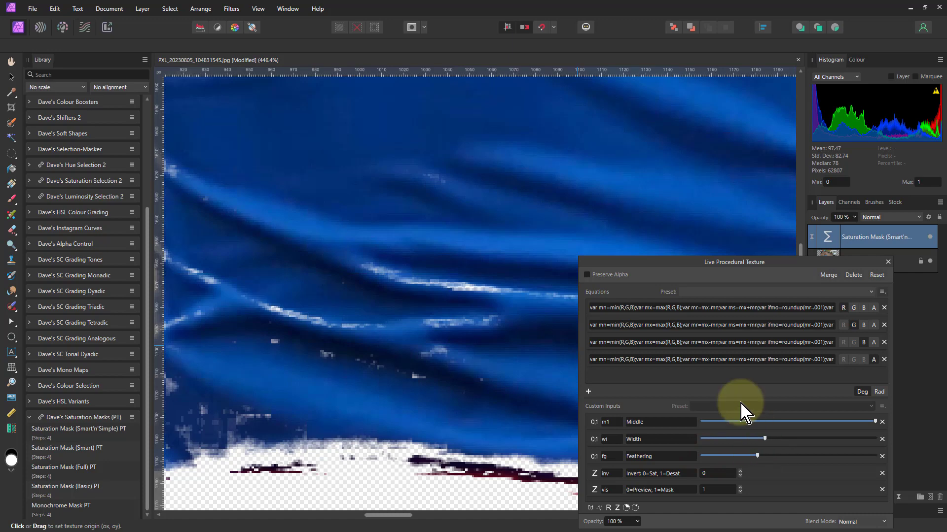
{"action": "key", "text": "ctrl+0"}
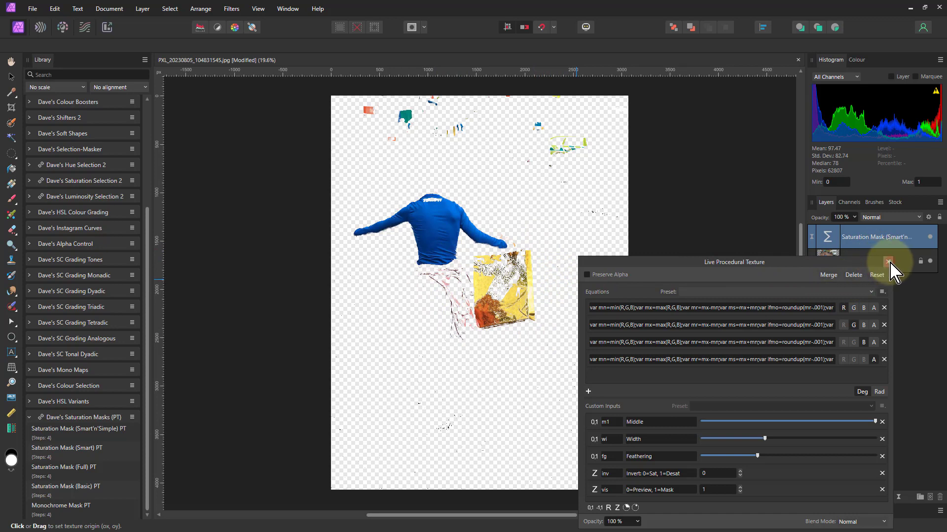
Step: Add a Mask layer and move it above the Saturation Mask as its own top layer
{"action": "left_click", "coordinate": [888, 263]}
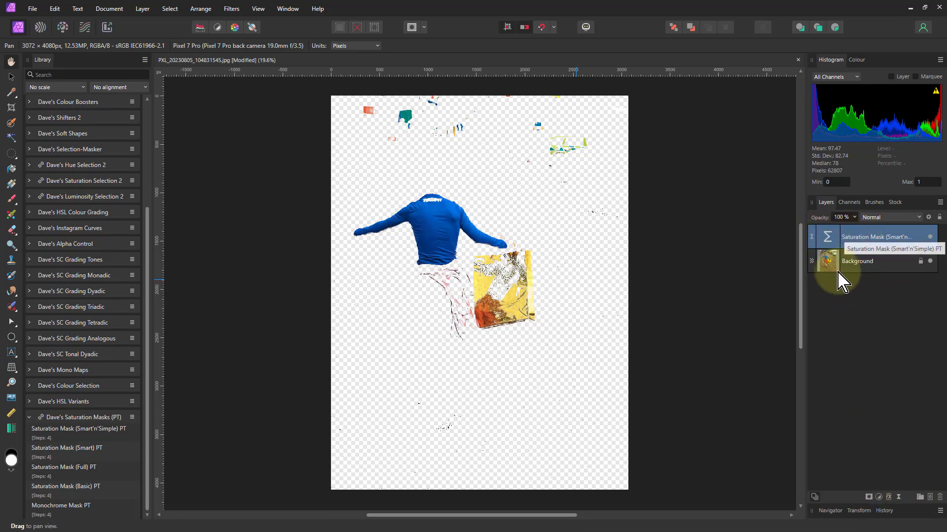
{"action": "left_click", "coordinate": [869, 498]}
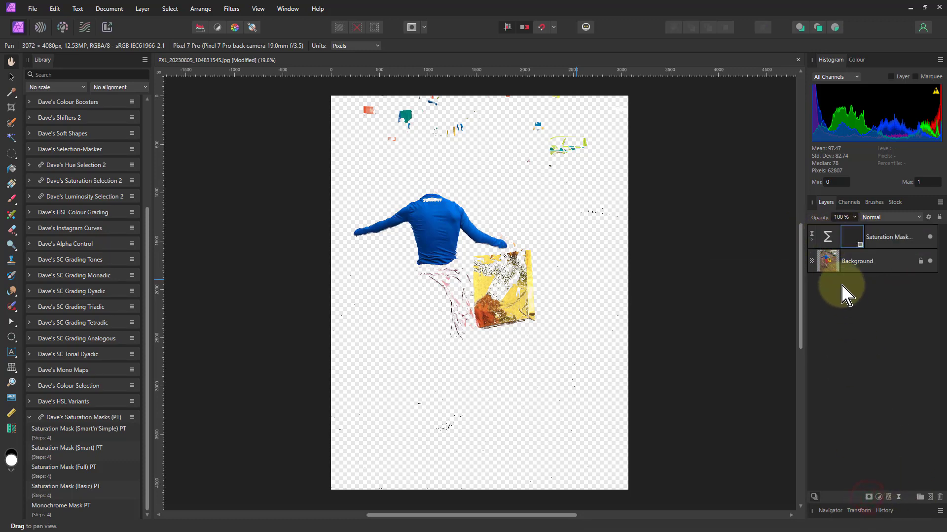
{"action": "left_click", "coordinate": [811, 240]}
{"action": "left_click_drag", "start_coordinate": [832, 271], "coordinate": [838, 222]}
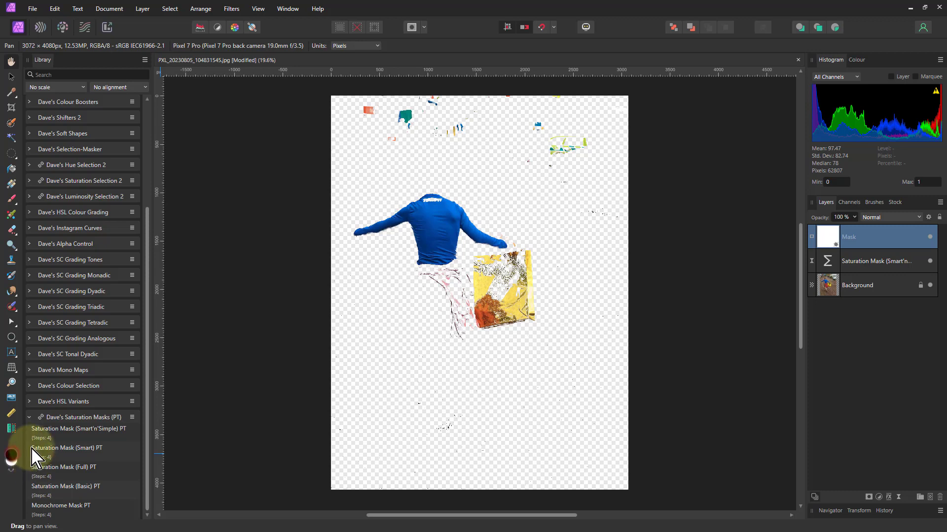
Step: Paint black over the bag and stray specks on the mask with the Paint Brush
{"action": "left_click", "coordinate": [11, 199]}
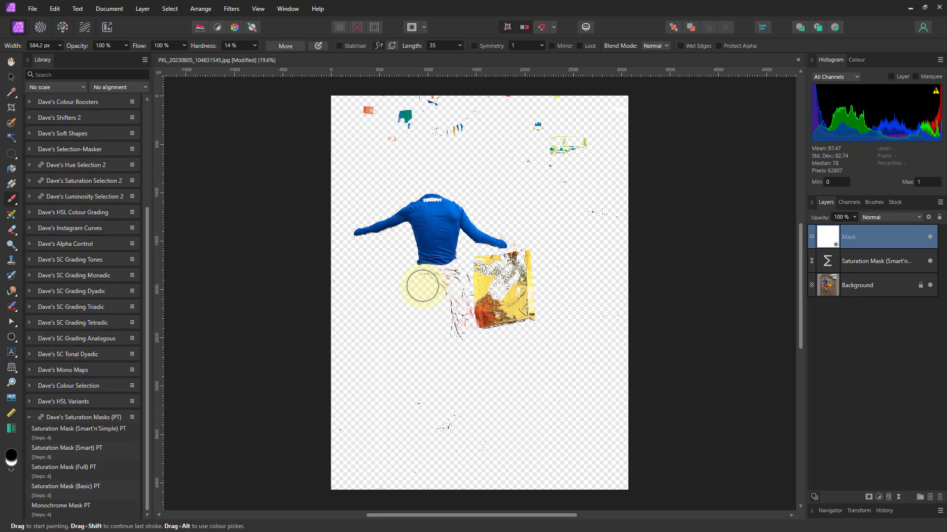
{"action": "mouse_move", "coordinate": [460, 340]}
{"action": "left_mouse_down"}
{"action": "mouse_move", "coordinate": [485, 260]}
{"action": "mouse_move", "coordinate": [491, 272]}
{"action": "mouse_move", "coordinate": [528, 271]}
{"action": "mouse_move", "coordinate": [527, 261]}
{"action": "mouse_move", "coordinate": [513, 269]}
{"action": "mouse_move", "coordinate": [524, 264]}
{"action": "mouse_move", "coordinate": [483, 311]}
{"action": "mouse_move", "coordinate": [555, 292]}
{"action": "left_mouse_up"}
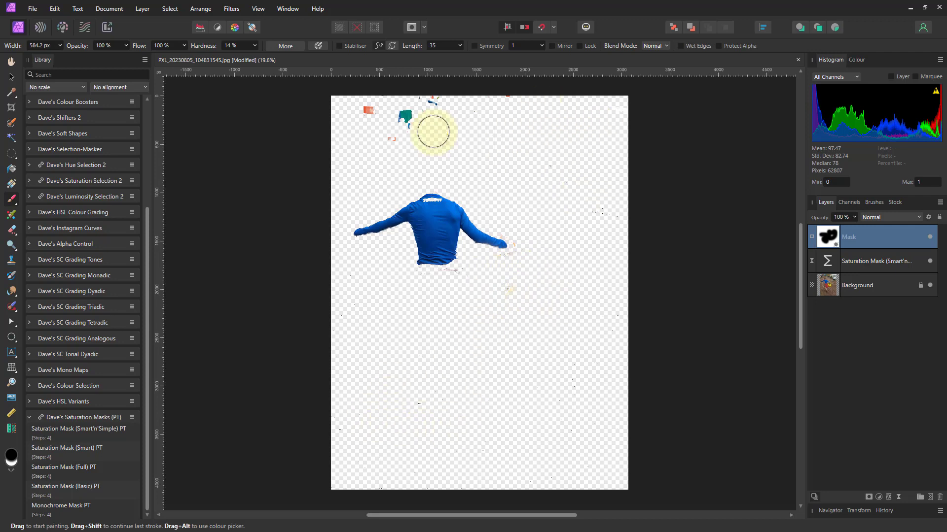
{"action": "left_click", "coordinate": [827, 238]}
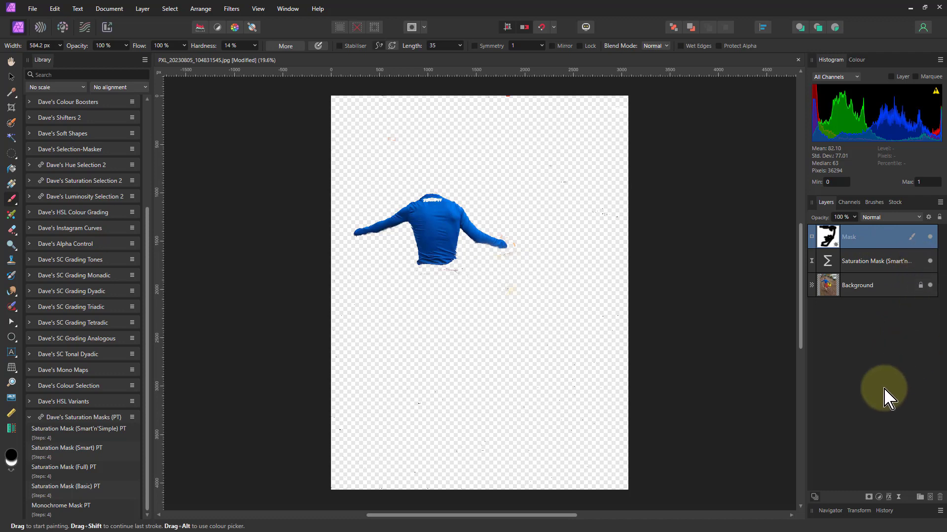
Step: Add a Recolour adjustment and set its Hue to 94.1° to turn the shirt green
{"action": "left_click", "coordinate": [879, 497]}
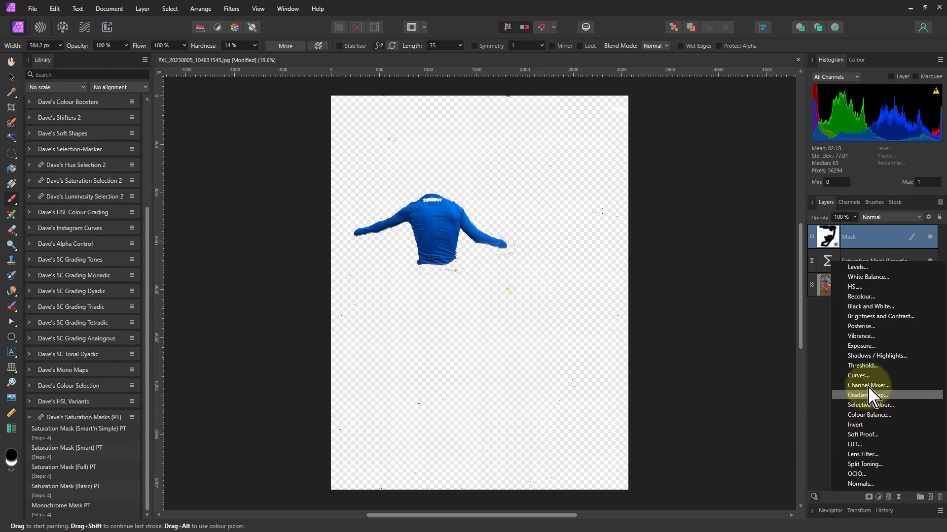
{"action": "left_click", "coordinate": [863, 297]}
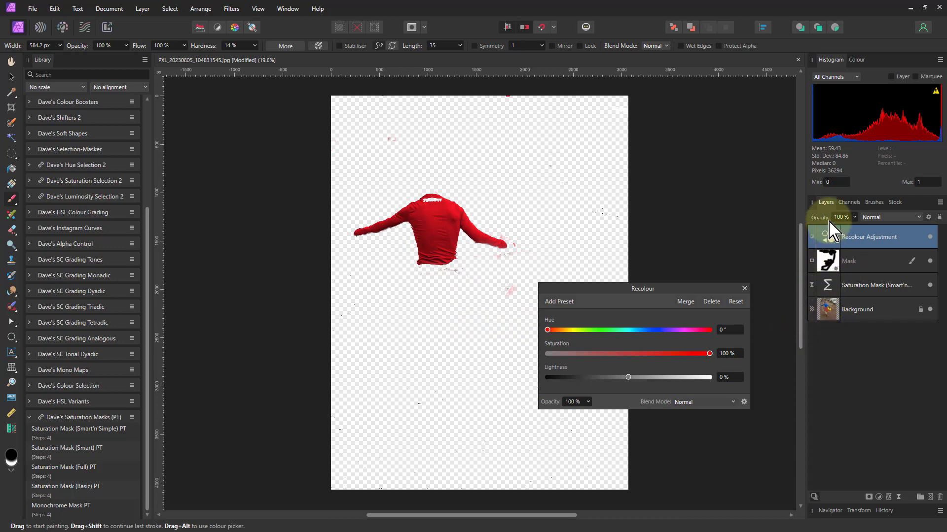
{"action": "mouse_move", "coordinate": [834, 262]}
{"action": "left_mouse_down"}
{"action": "mouse_move", "coordinate": [830, 249]}
{"action": "mouse_move", "coordinate": [832, 310]}
{"action": "mouse_move", "coordinate": [832, 249]}
{"action": "left_mouse_up"}
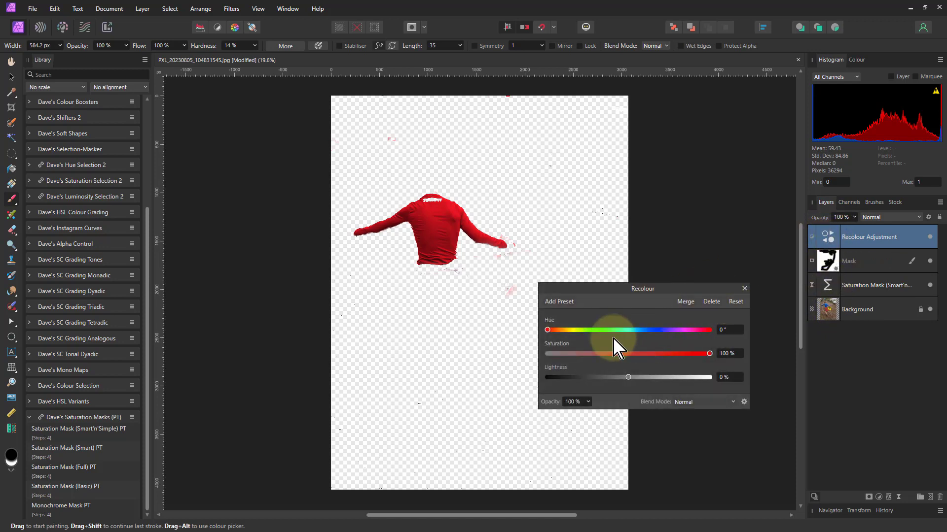
{"action": "left_click_drag", "start_coordinate": [548, 332], "coordinate": [593, 383]}
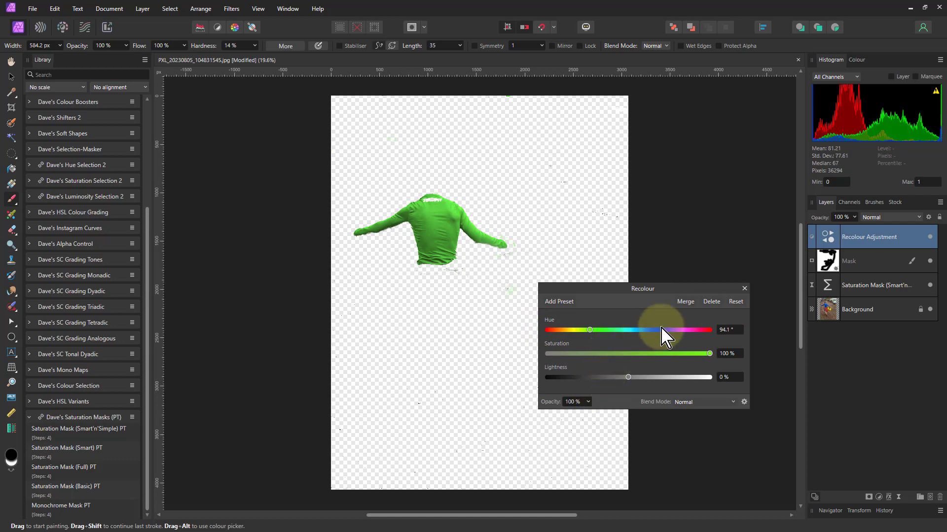
Step: Nest the Mask inside Recolour Adjustment, ordered above Saturation Mask, keeping the bag gold
{"action": "left_click", "coordinate": [744, 289]}
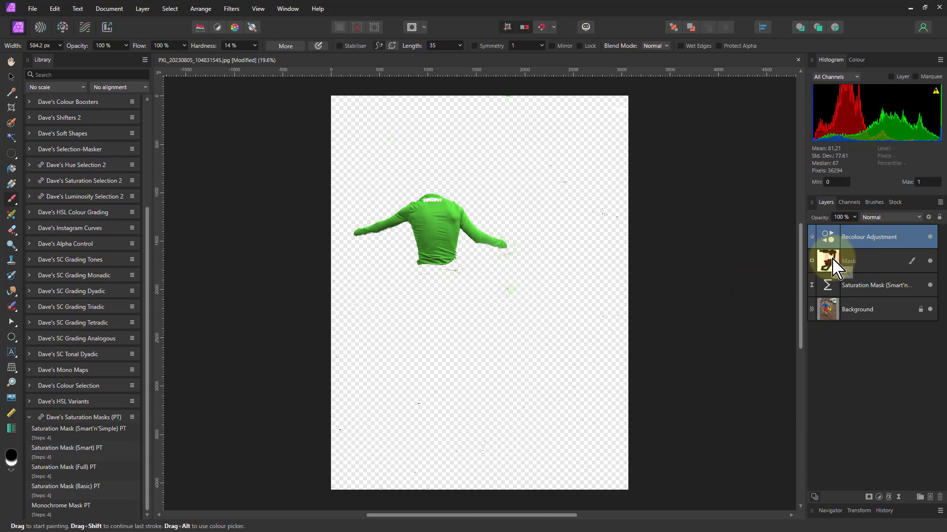
{"action": "left_click_drag", "start_coordinate": [833, 266], "coordinate": [832, 235]}
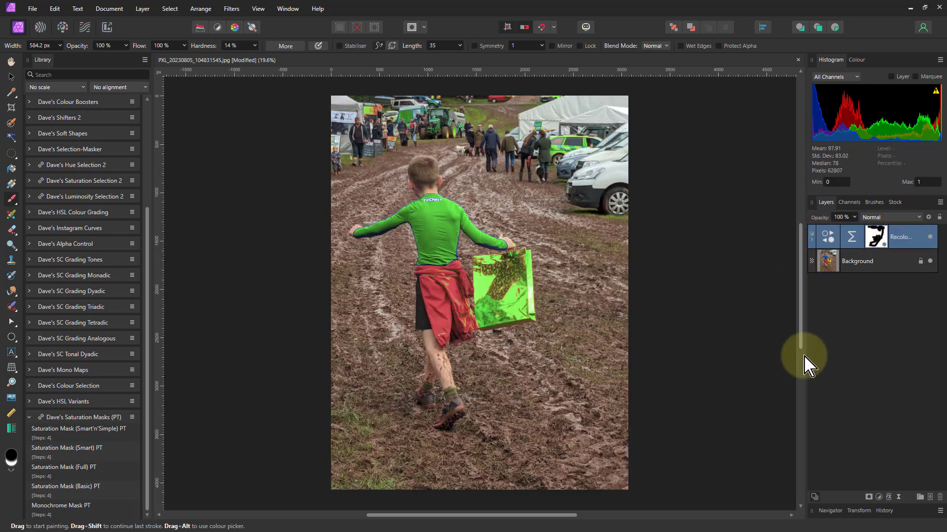
{"action": "left_click", "coordinate": [812, 240]}
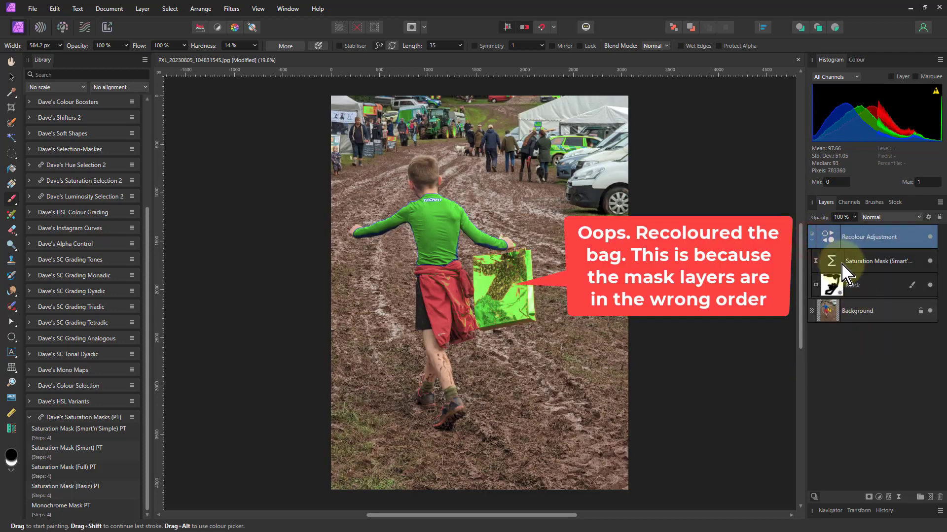
{"action": "left_click_drag", "start_coordinate": [842, 270], "coordinate": [833, 296]}
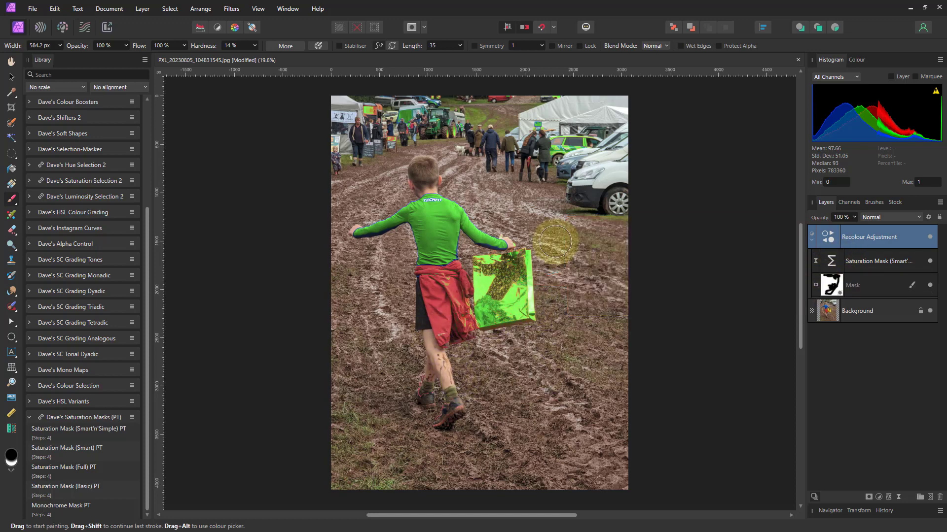
{"action": "mouse_move", "coordinate": [830, 279]}
{"action": "left_mouse_down"}
{"action": "mouse_move", "coordinate": [831, 237]}
{"action": "mouse_move", "coordinate": [831, 308]}
{"action": "mouse_move", "coordinate": [837, 291]}
{"action": "left_mouse_up"}
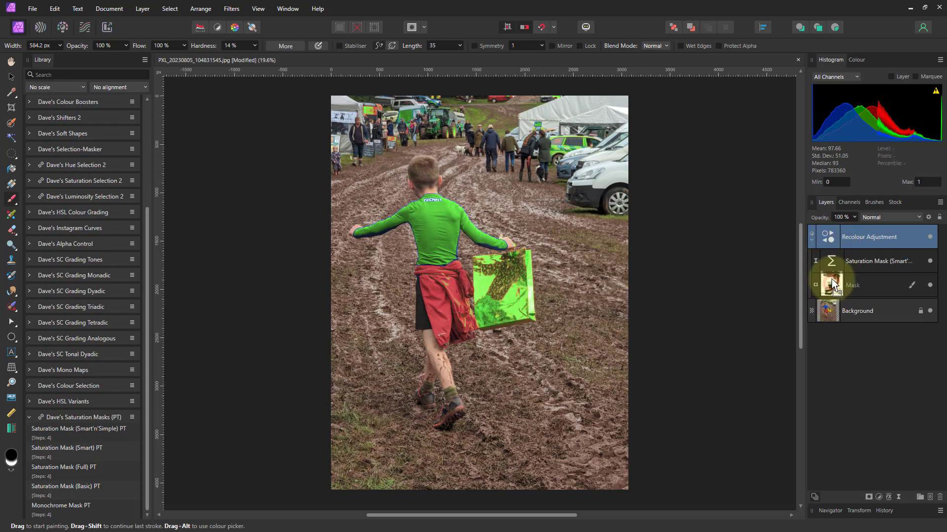
{"action": "left_click_drag", "start_coordinate": [831, 236], "coordinate": [831, 235]}
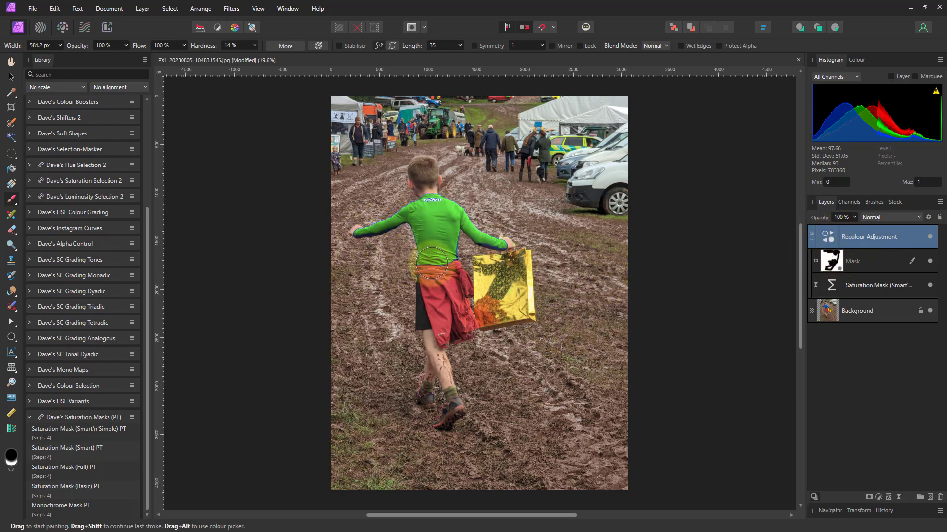
{"action": "scroll", "coordinate": [452, 249], "scroll_direction": "up", "scroll_amount": 4}
{"action": "scroll", "coordinate": [453, 249], "scroll_direction": "up", "scroll_amount": 4}
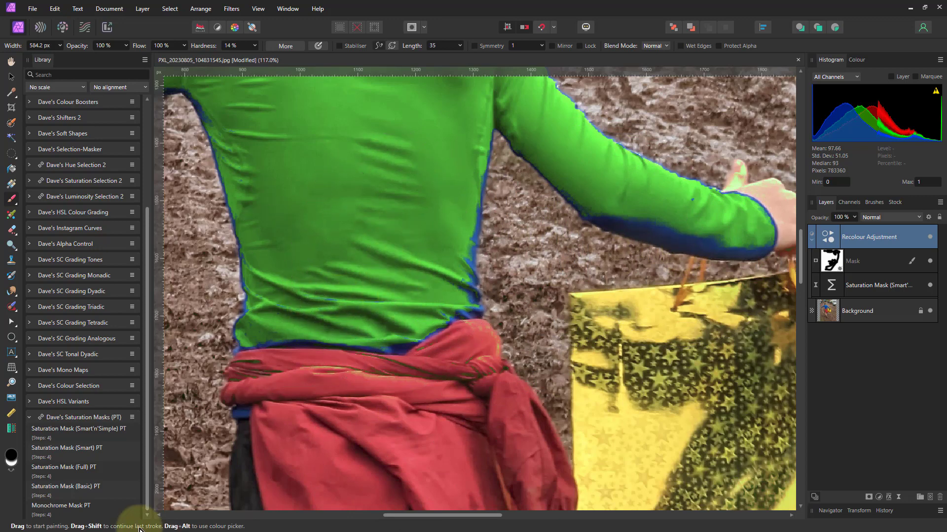
Step: Open the Saturation Mask settings and set up a small Paint Brush
{"action": "double_click", "coordinate": [831, 287]}
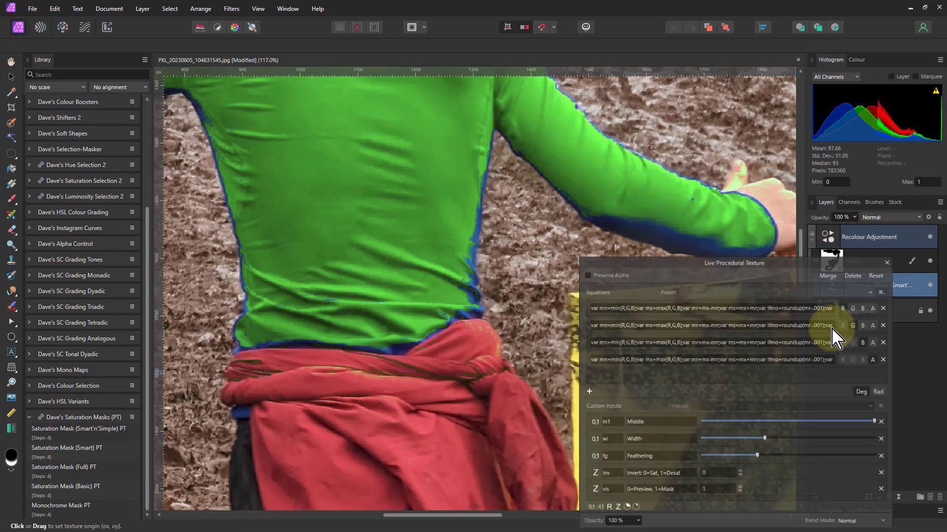
{"action": "left_click_drag", "start_coordinate": [846, 263], "coordinate": [859, 334]}
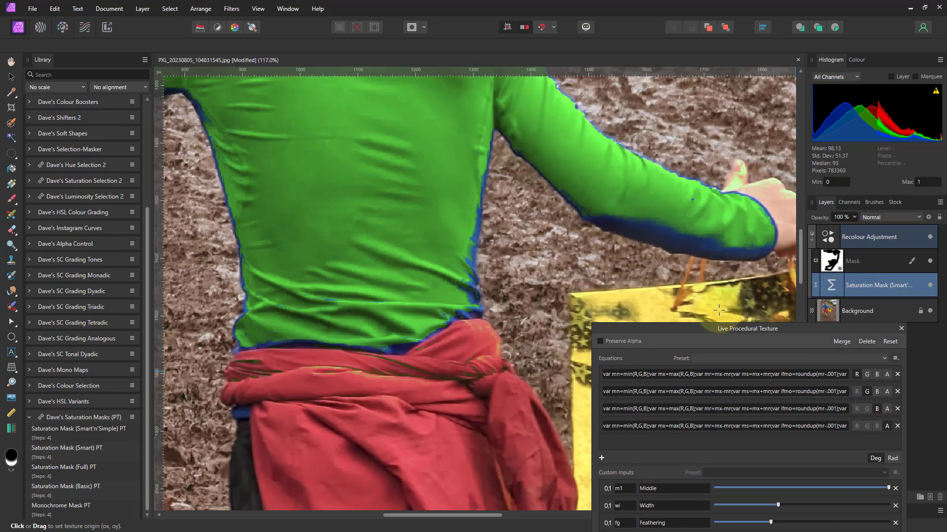
{"action": "left_click", "coordinate": [11, 199]}
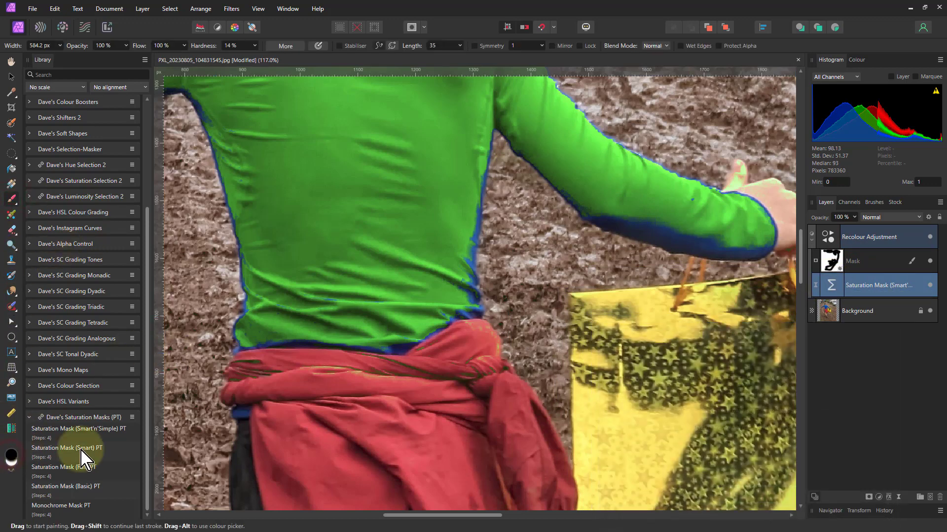
{"action": "left_click_drag", "start_coordinate": [165, 444], "coordinate": [207, 427]}
{"action": "mouse_move", "coordinate": [423, 280]}
{"action": "left_mouse_down"}
{"action": "mouse_move", "coordinate": [427, 246]}
{"action": "mouse_move", "coordinate": [409, 273]}
{"action": "mouse_move", "coordinate": [391, 232]}
{"action": "left_mouse_up"}
{"action": "key", "text": "bracketright"}
{"action": "key", "text": "bracketleft"}
{"action": "key", "text": "bracketleft"}
{"action": "key", "text": "bracketleft"}
{"action": "key", "text": "bracketleft"}
{"action": "key", "text": "bracketleft"}
{"action": "key", "text": "bracketleft"}
{"action": "key", "text": "bracketleft"}
{"action": "key", "text": "bracketleft"}
{"action": "key", "text": "bracketleft"}
{"action": "key", "text": "bracketleft"}
{"action": "key", "text": "ctrl+z"}
{"action": "key", "text": "ctrl+z"}
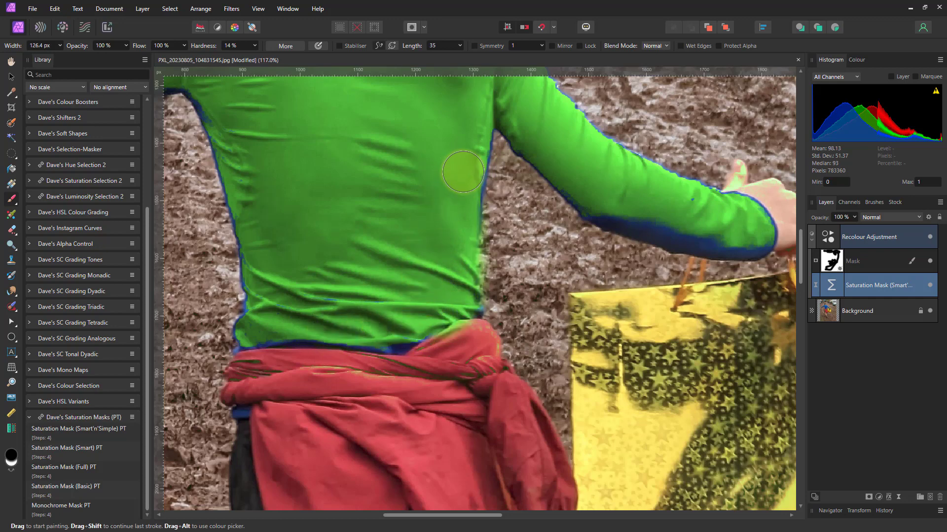
Step: Add a mask to the Saturation Mask layer and paint white over the shaded sleeve
{"action": "left_click", "coordinate": [837, 290]}
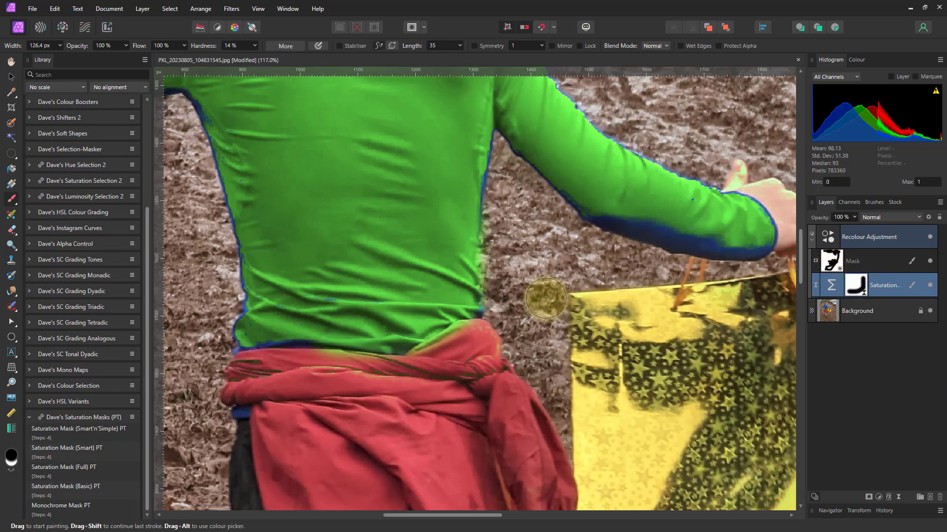
{"action": "left_click", "coordinate": [499, 239]}
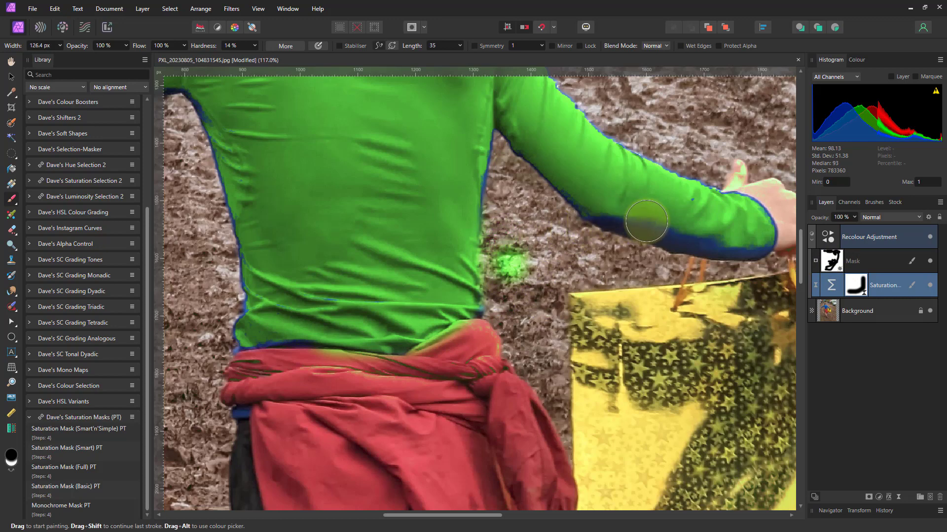
{"action": "left_click", "coordinate": [646, 222]}
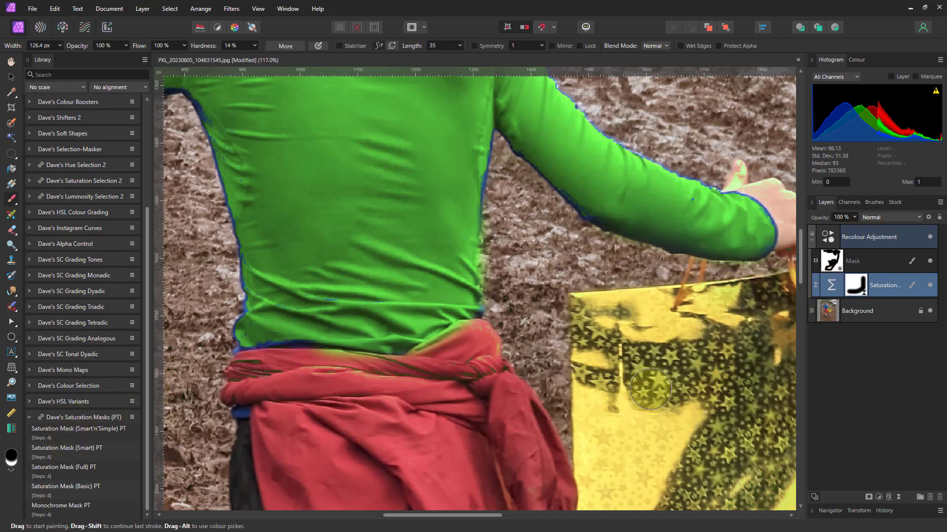
{"action": "left_click", "coordinate": [832, 260]}
{"action": "double_click", "coordinate": [828, 237]}
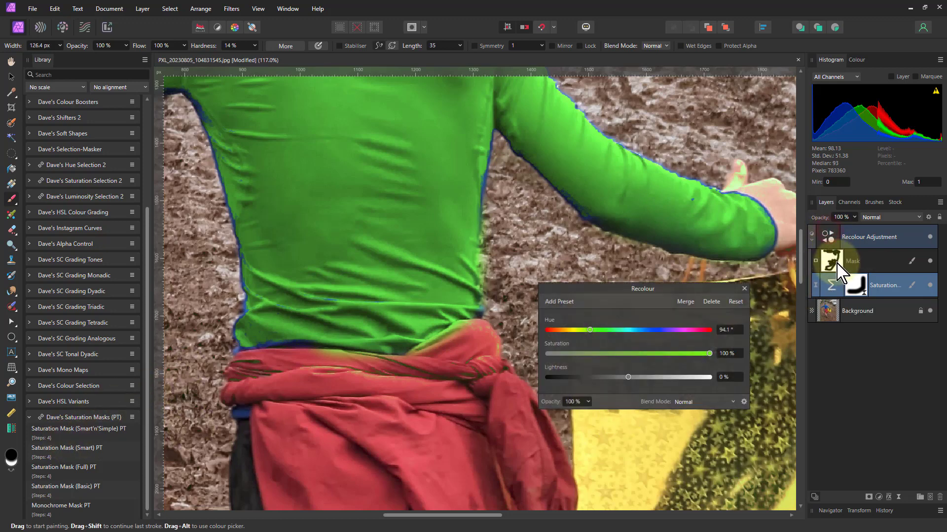
{"action": "left_click", "coordinate": [711, 302]}
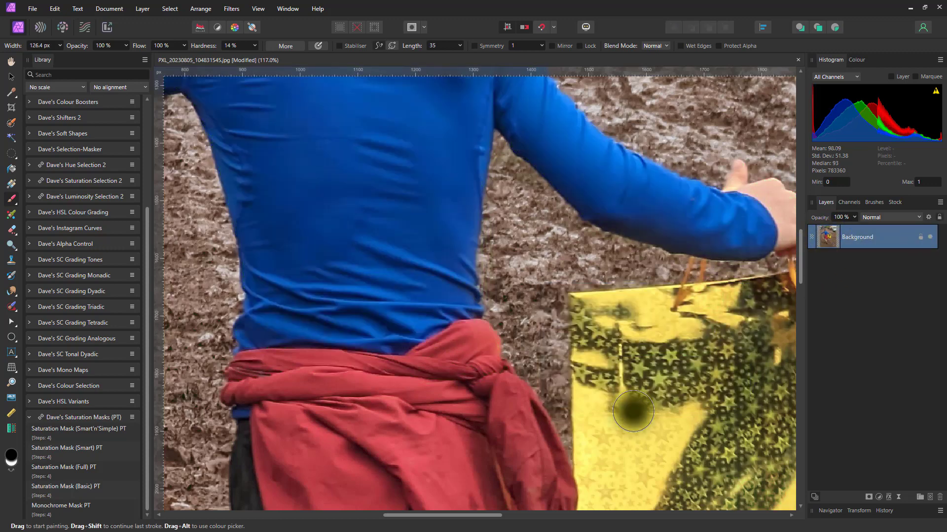
{"action": "key", "text": "ctrl+0"}
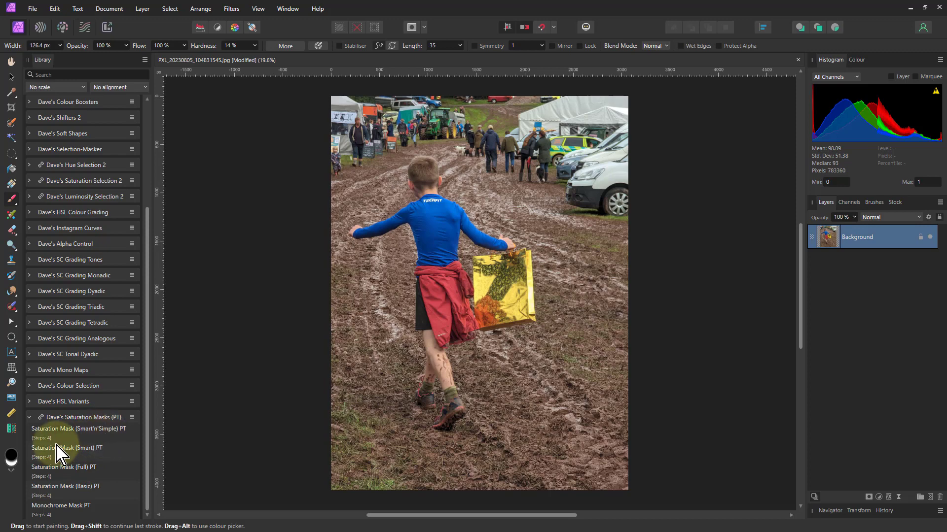
Step: Add a Saturation Mask (Smart) PT layer and open its Live Procedural Texture inputs
{"action": "left_click", "coordinate": [64, 449]}
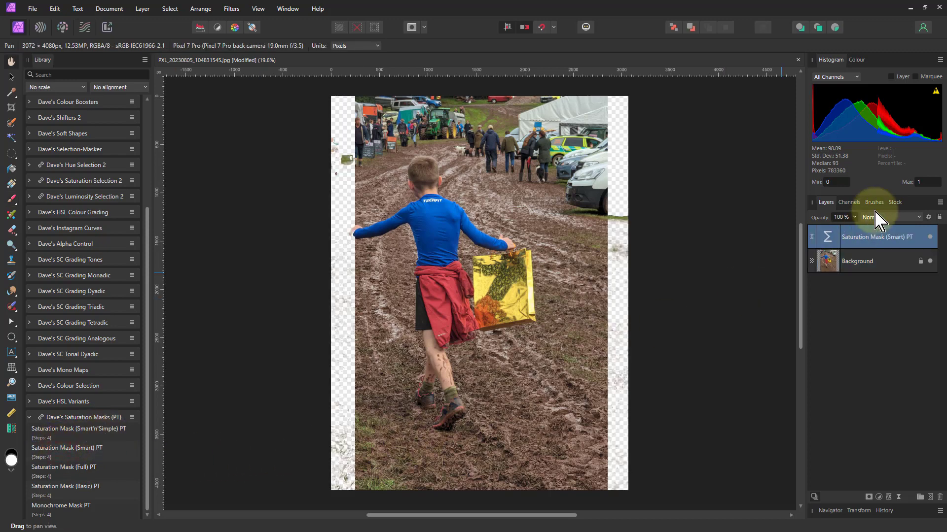
{"action": "double_click", "coordinate": [829, 242]}
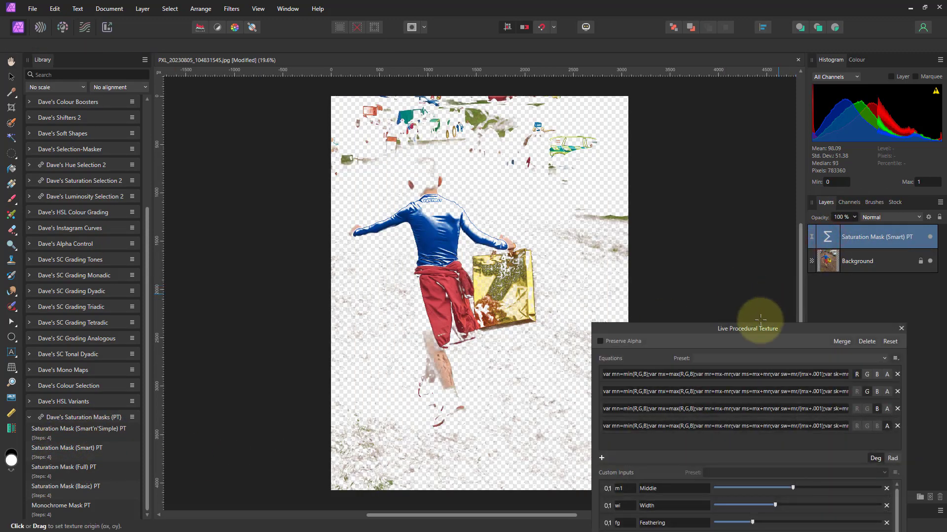
{"action": "left_click_drag", "start_coordinate": [770, 335], "coordinate": [788, 187]}
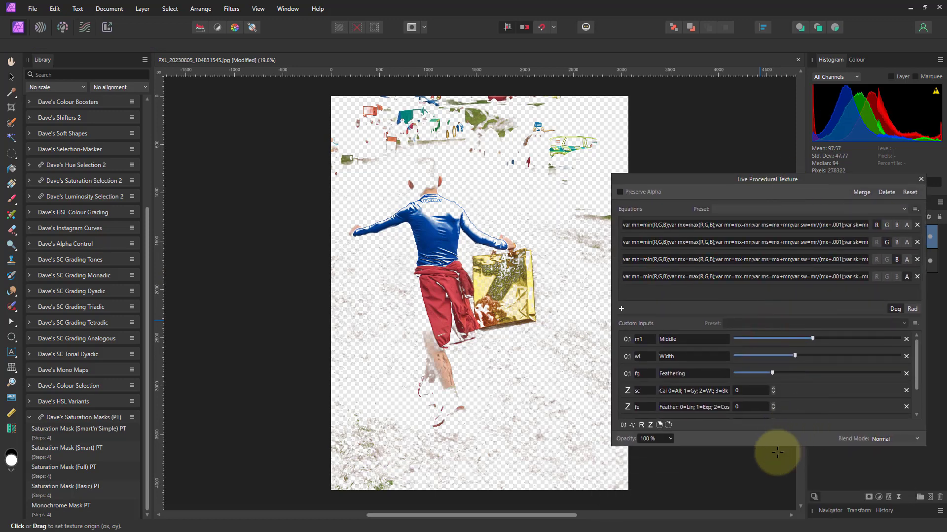
{"action": "left_click_drag", "start_coordinate": [775, 447], "coordinate": [778, 513]}
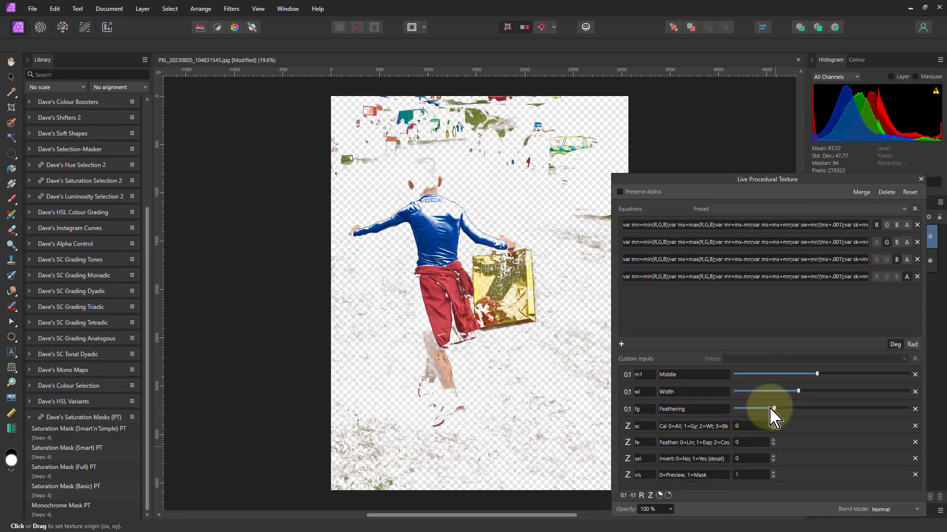
Step: Push Middle to maximum, reduce Feathering, and adjust Width to isolate the shirt
{"action": "left_click_drag", "start_coordinate": [817, 376], "coordinate": [912, 378]}
{"action": "left_click_drag", "start_coordinate": [792, 391], "coordinate": [816, 409]}
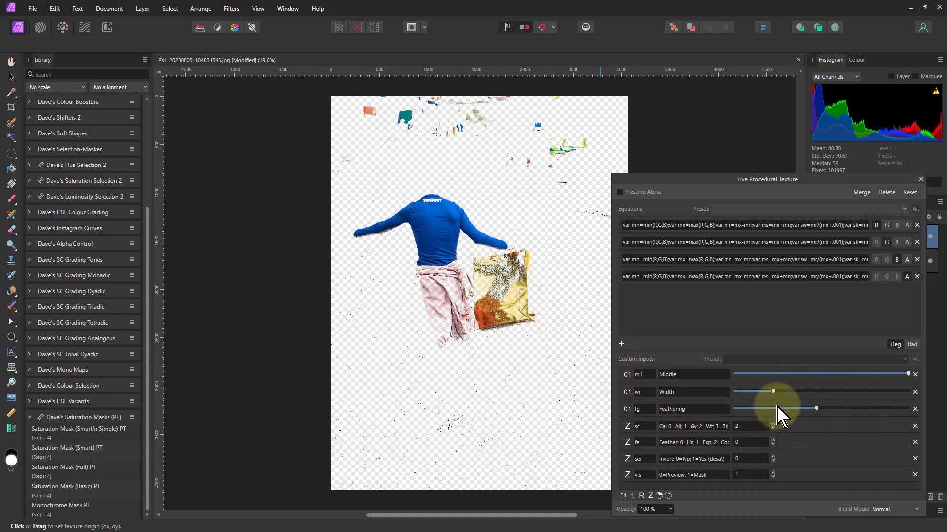
{"action": "left_click", "coordinate": [759, 408]}
{"action": "left_click_drag", "start_coordinate": [773, 391], "coordinate": [803, 392]}
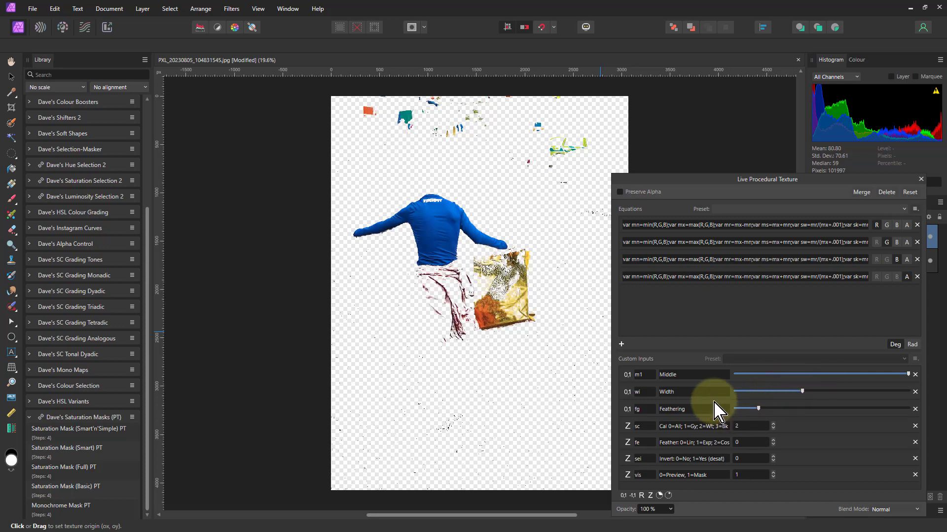
Step: Narrow the Smart mask's Width and fine-tune Feathering to isolate the blue shirt
{"action": "scroll", "coordinate": [461, 251], "scroll_direction": "up", "scroll_amount": 10}
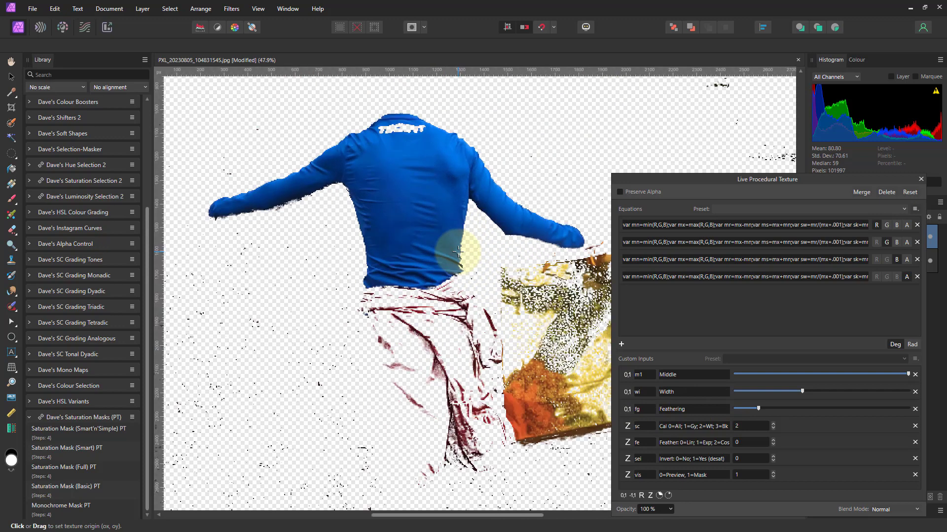
{"action": "left_click", "coordinate": [748, 391]}
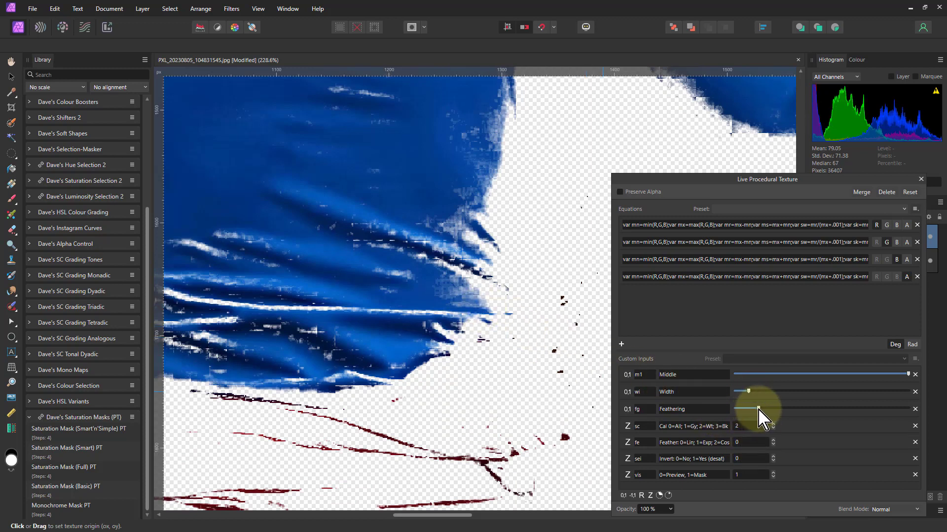
{"action": "left_click_drag", "start_coordinate": [759, 408], "coordinate": [767, 409]}
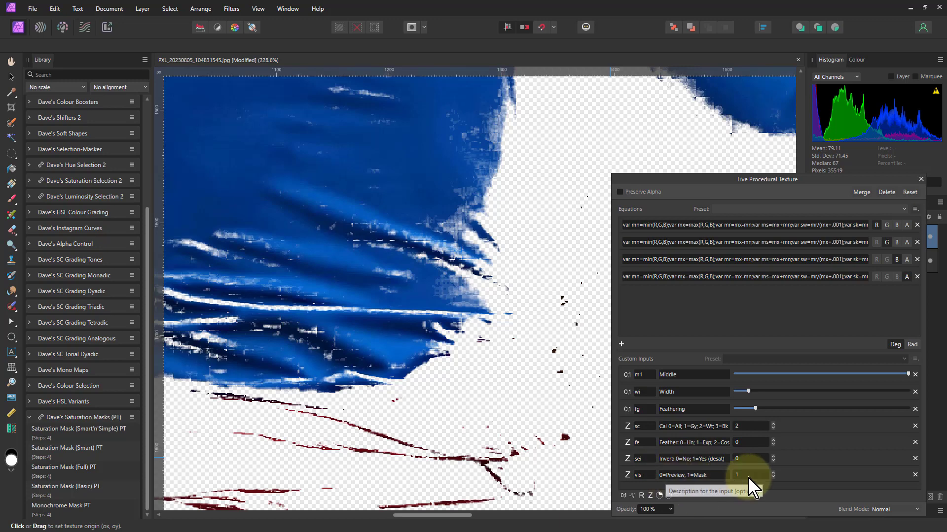
{"action": "left_click", "coordinate": [929, 235]}
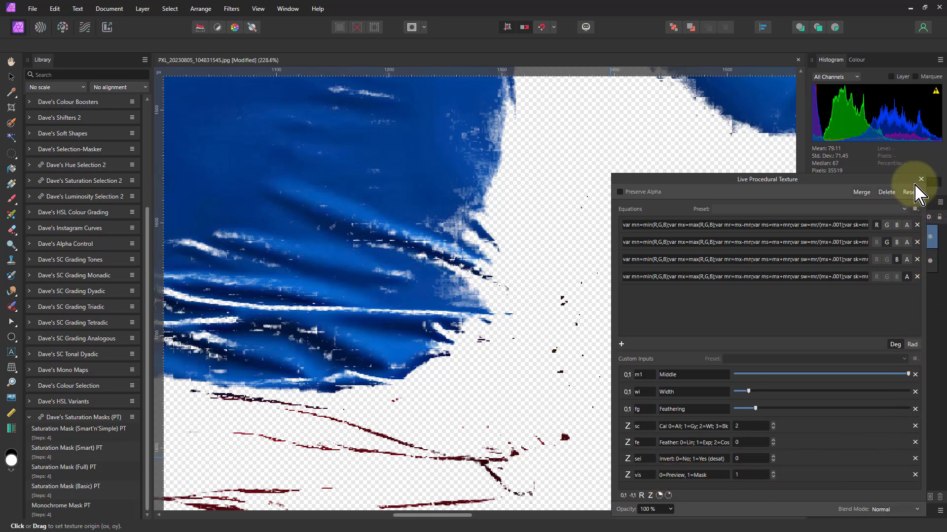
Step: Add a Vibrance adjustment and nest the Smart saturation mask inside it
{"action": "left_click", "coordinate": [920, 179]}
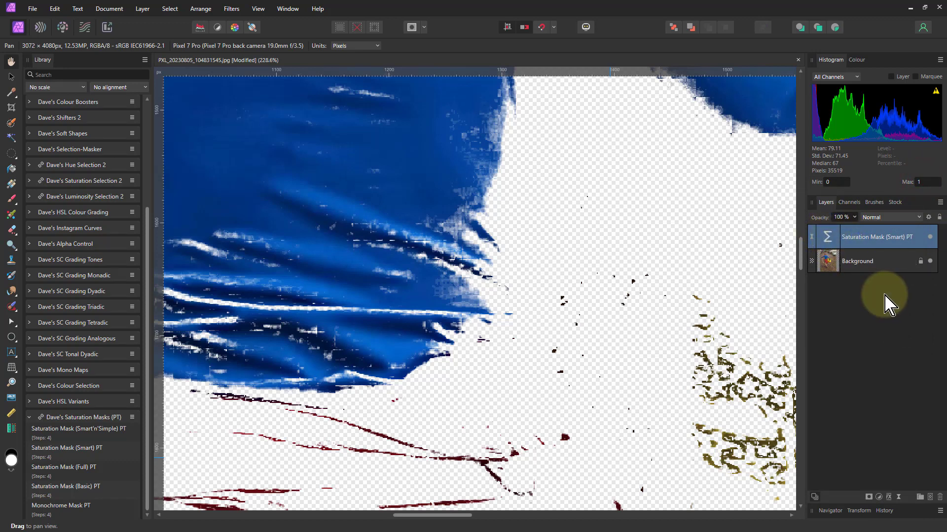
{"action": "left_click", "coordinate": [879, 497]}
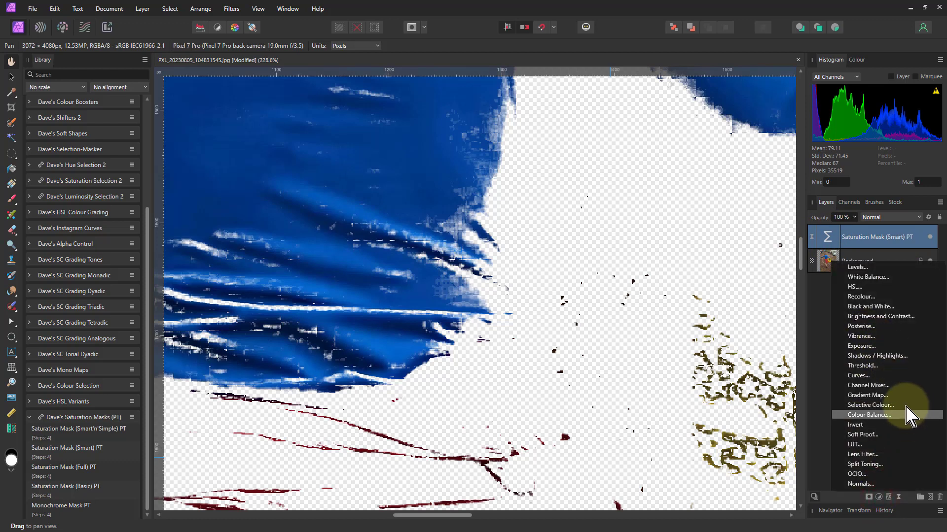
{"action": "left_click", "coordinate": [868, 336]}
{"action": "left_click_drag", "start_coordinate": [832, 270], "coordinate": [830, 236]}
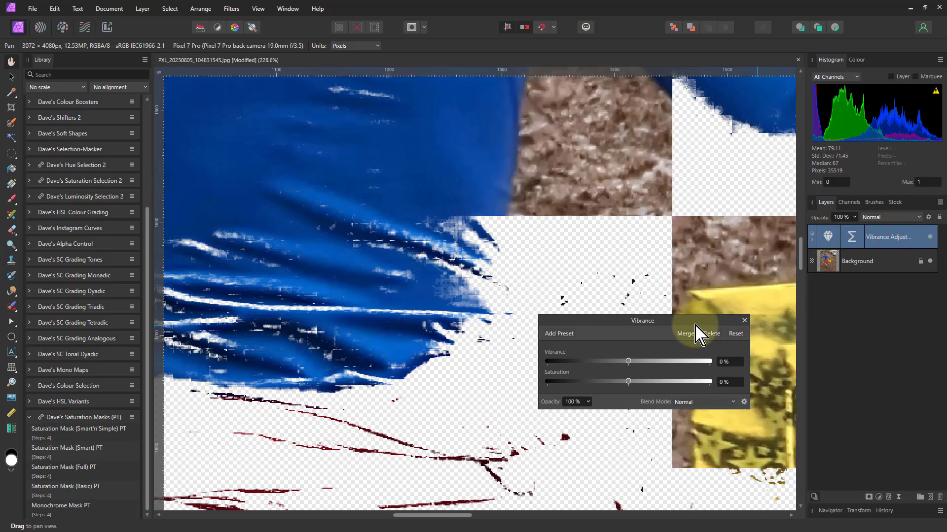
Step: Lower the Vibrance Saturation to -45% to mute the shirt, leaving Vibrance at 0%
{"action": "key", "text": "ctrl+0"}
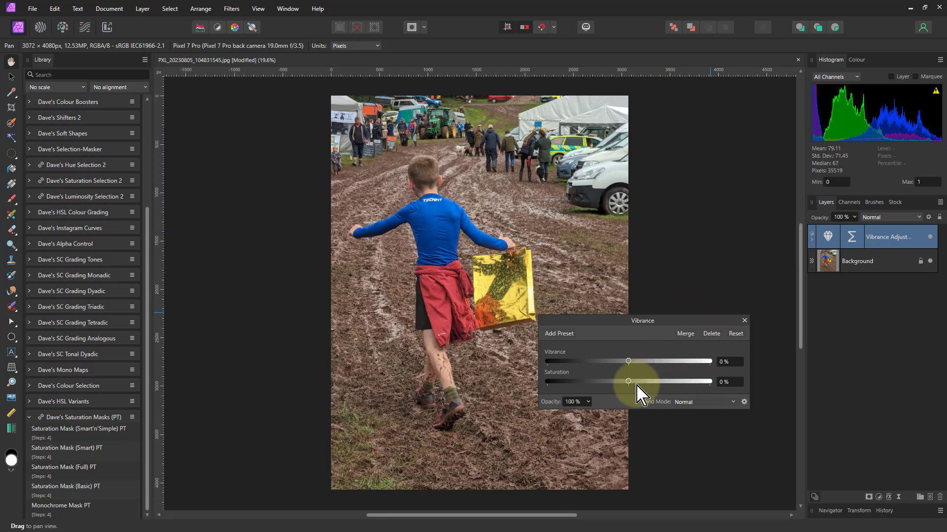
{"action": "left_click_drag", "start_coordinate": [629, 382], "coordinate": [592, 382]}
{"action": "left_click", "coordinate": [437, 196]}
{"action": "left_click", "coordinate": [429, 254]}
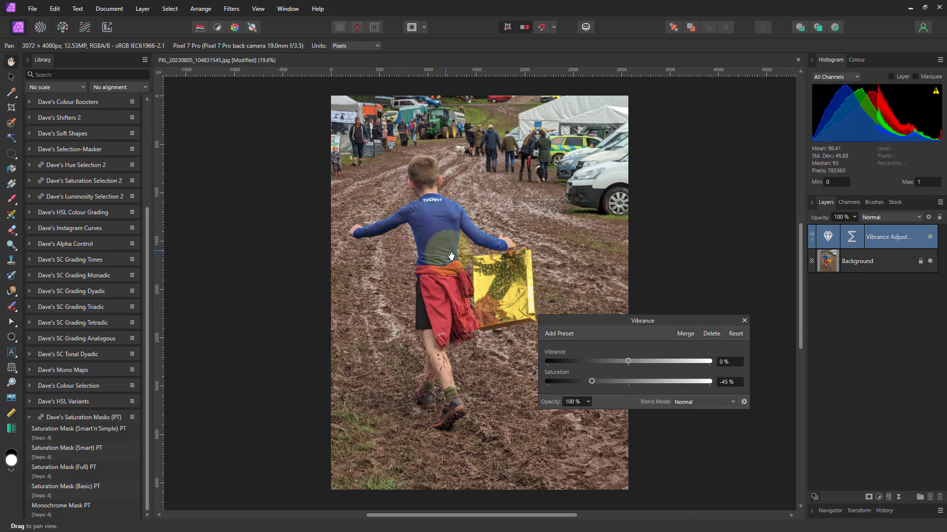
{"action": "left_click", "coordinate": [344, 225]}
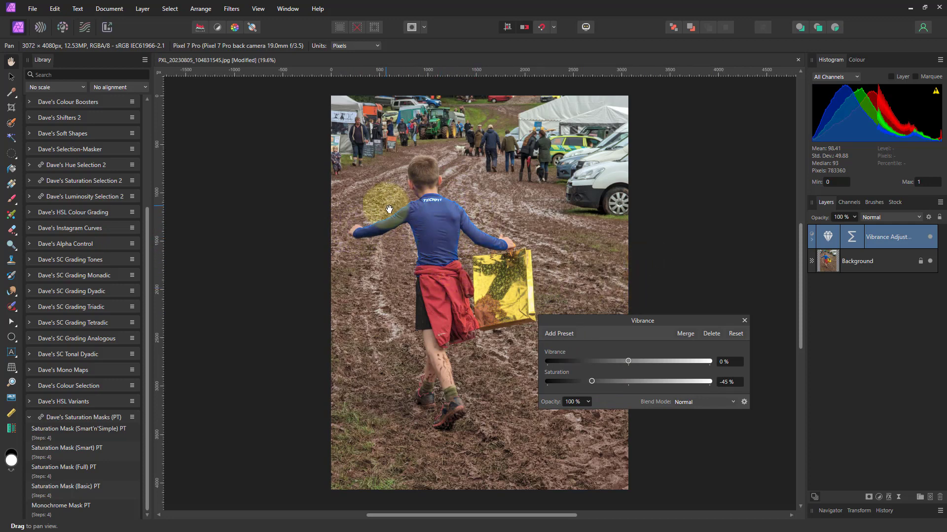
{"action": "left_click", "coordinate": [745, 321]}
Step: Delete the Vibrance adjustment and add a Saturation Mask (Full) PT layer
{"action": "right_click", "coordinate": [832, 244]}
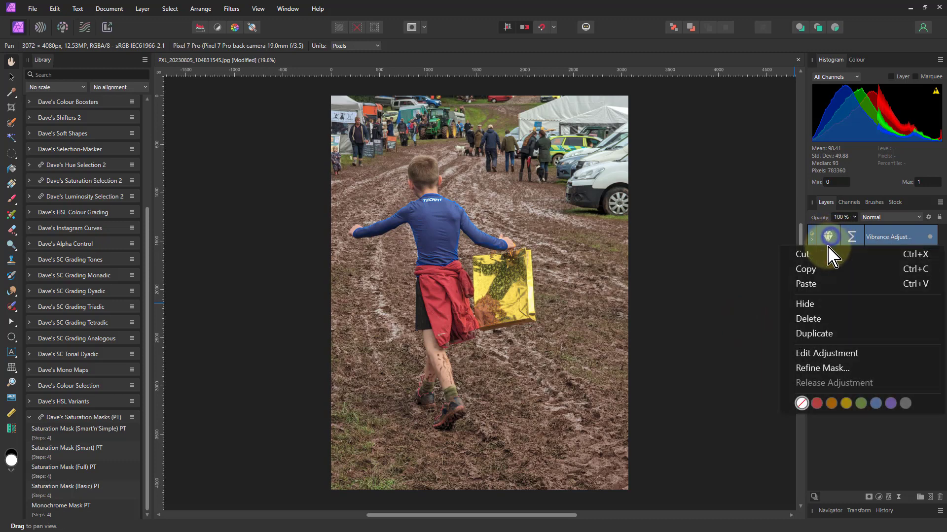
{"action": "left_click", "coordinate": [808, 319]}
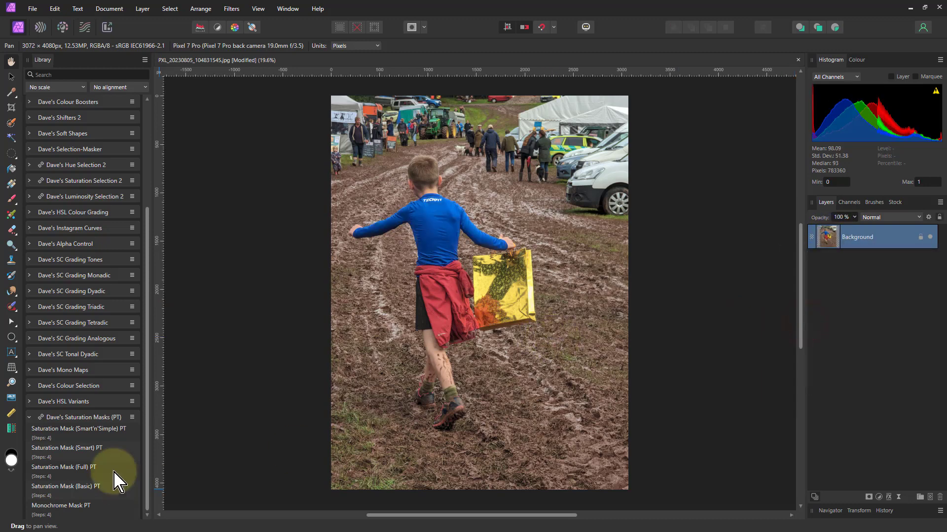
{"action": "left_click", "coordinate": [78, 471]}
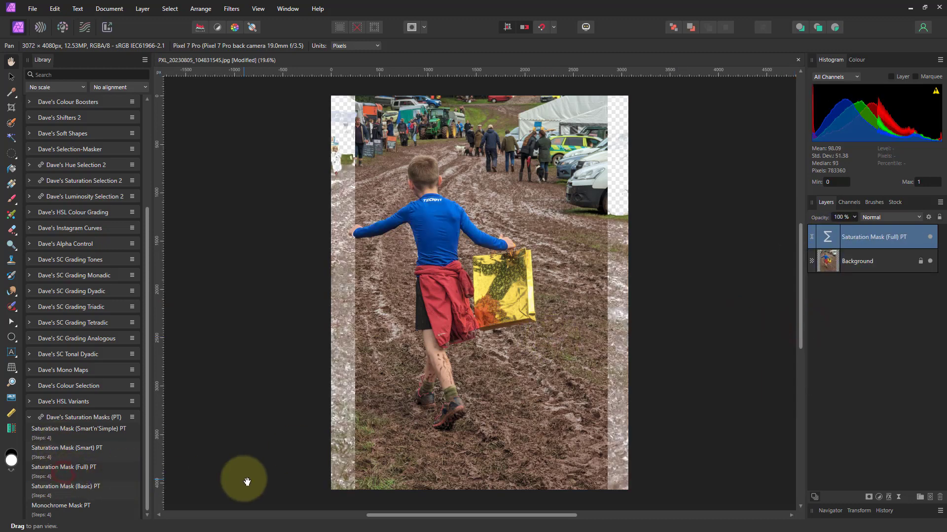
{"action": "double_click", "coordinate": [832, 240]}
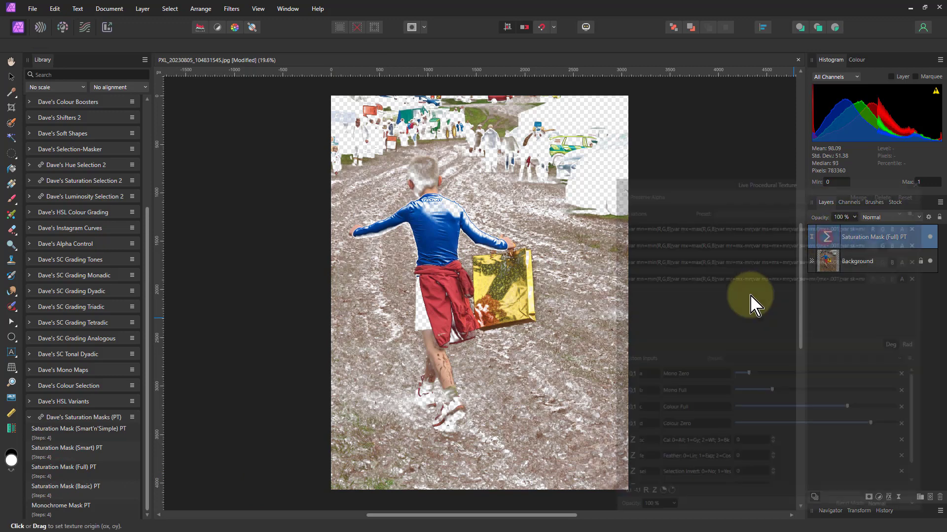
Step: Lower the Full mask's Mono Zero slightly and Colour Full further
{"action": "left_click_drag", "start_coordinate": [718, 174], "coordinate": [718, 115]}
{"action": "left_click_drag", "start_coordinate": [735, 321], "coordinate": [735, 281]}
{"action": "left_click_drag", "start_coordinate": [487, 282], "coordinate": [497, 241]}
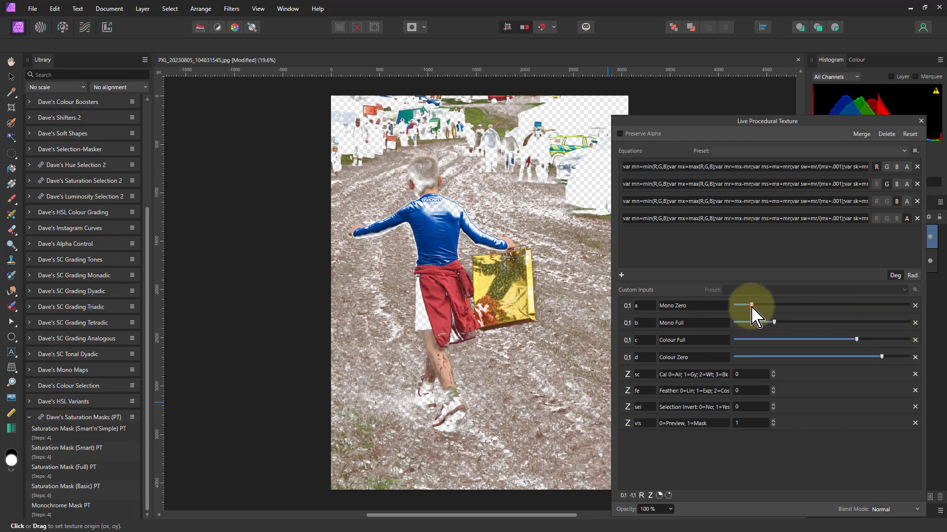
{"action": "left_click_drag", "start_coordinate": [751, 306], "coordinate": [746, 306]}
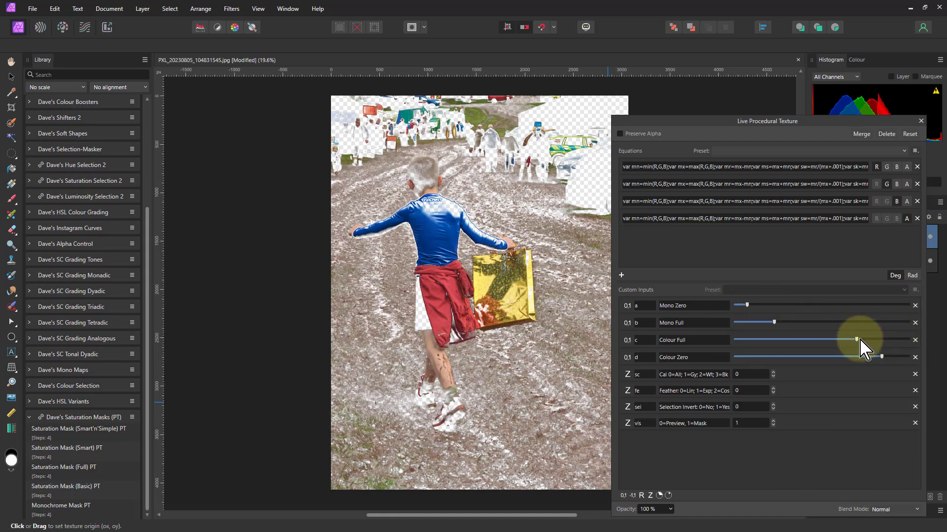
{"action": "left_click_drag", "start_coordinate": [855, 340], "coordinate": [903, 357]}
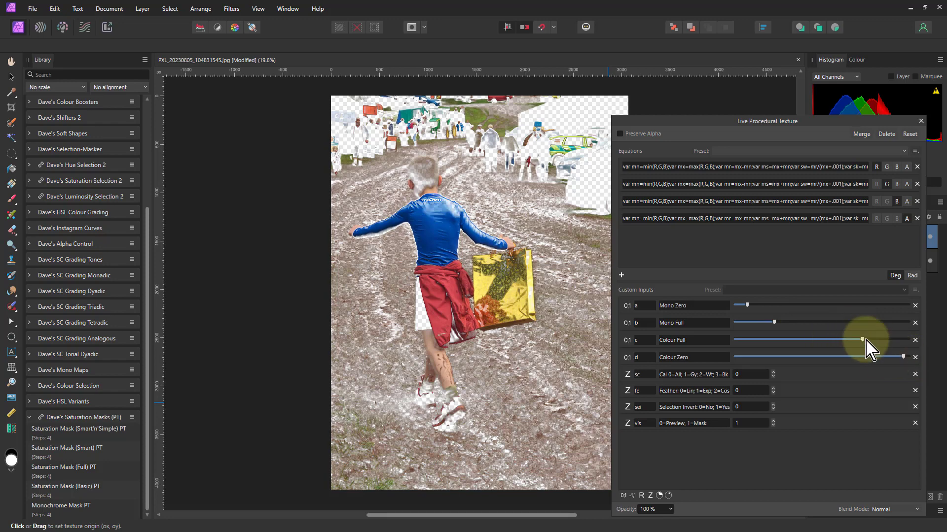
{"action": "left_click", "coordinate": [849, 339]}
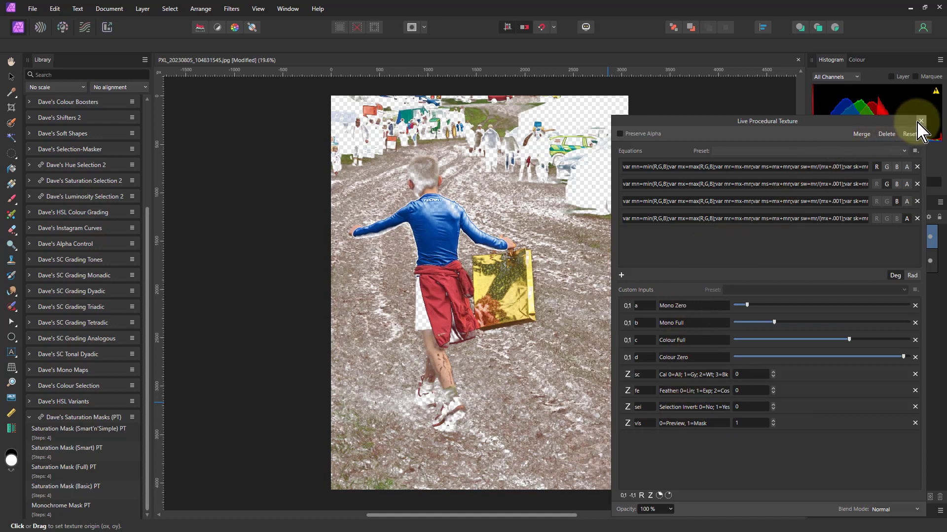
{"action": "left_click", "coordinate": [884, 135]}
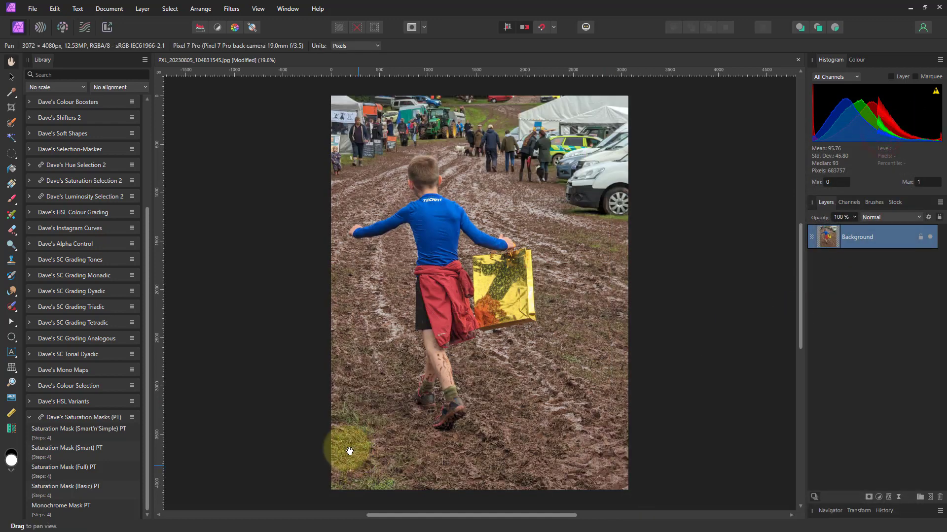
{"action": "left_click", "coordinate": [60, 513]}
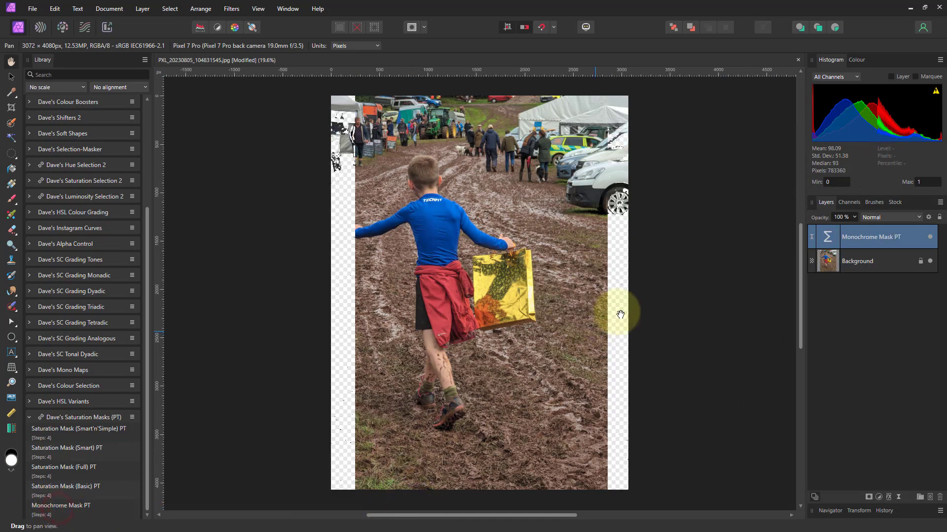
{"action": "left_click", "coordinate": [831, 242]}
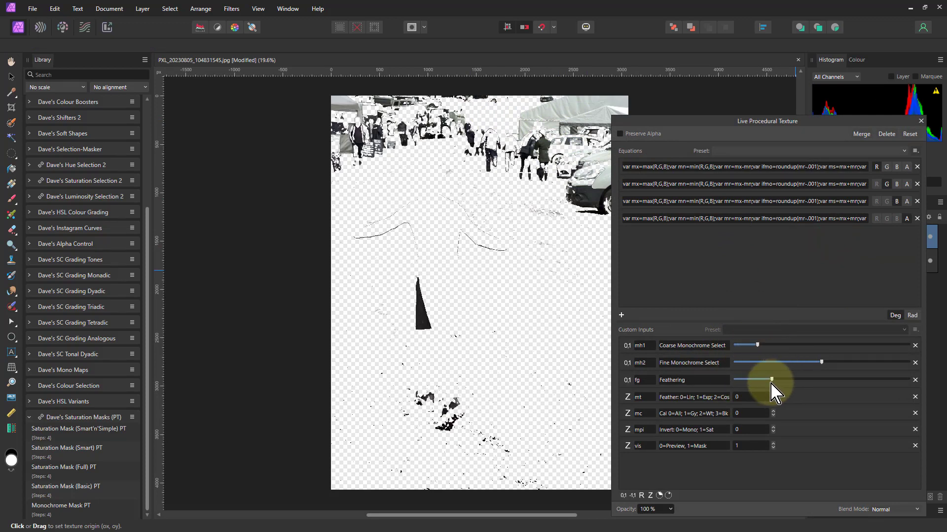
{"action": "left_click", "coordinate": [772, 427]}
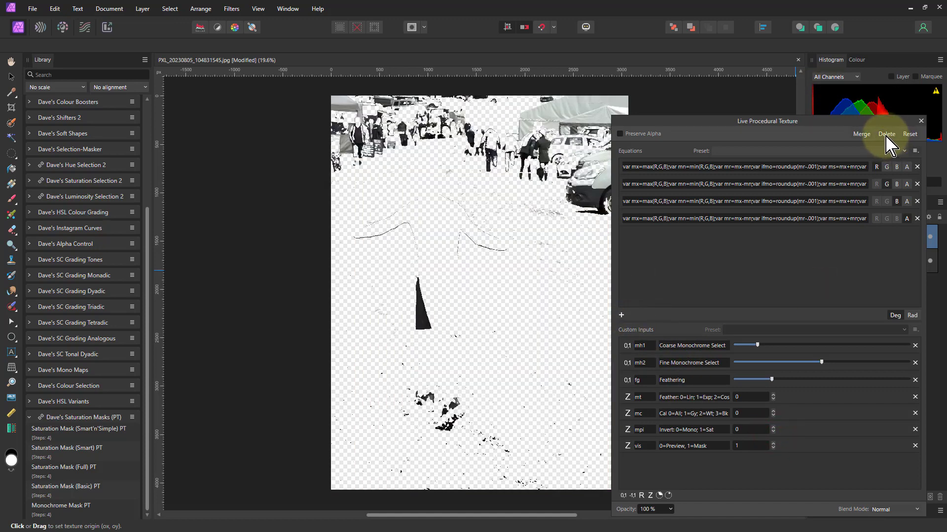
{"action": "left_click", "coordinate": [886, 136]}
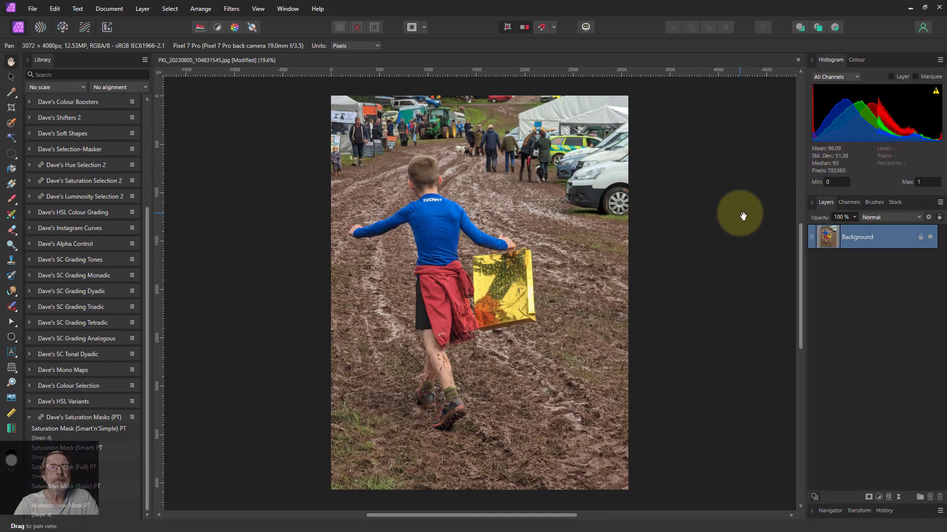